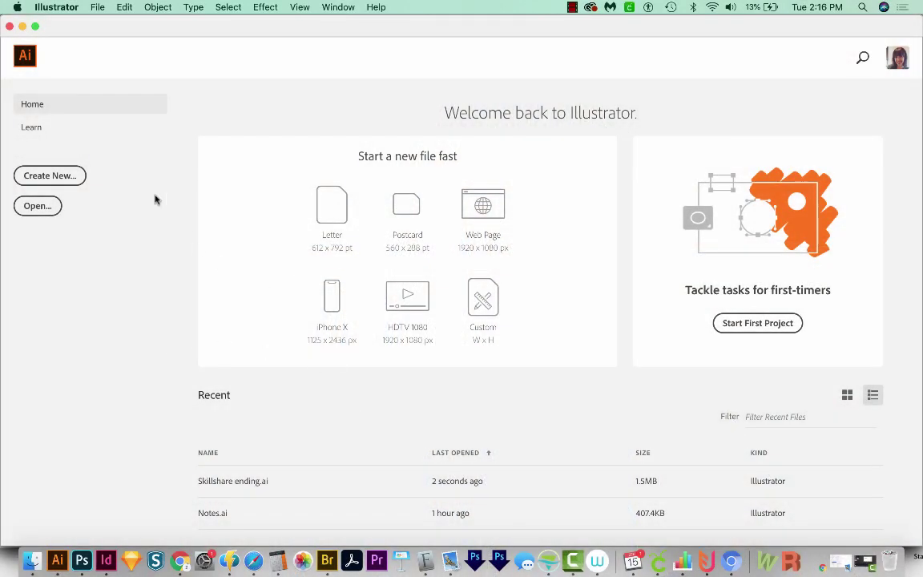
- Create a new blank document (Untitled-7) from the Web Minimum 1024 × 768 px preset
left_click(64, 177)
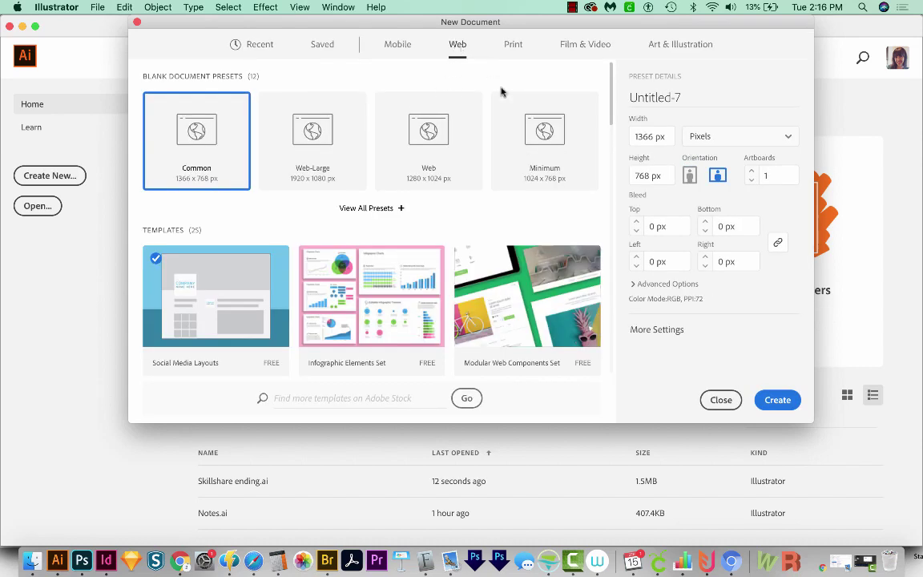
left_click(549, 141)
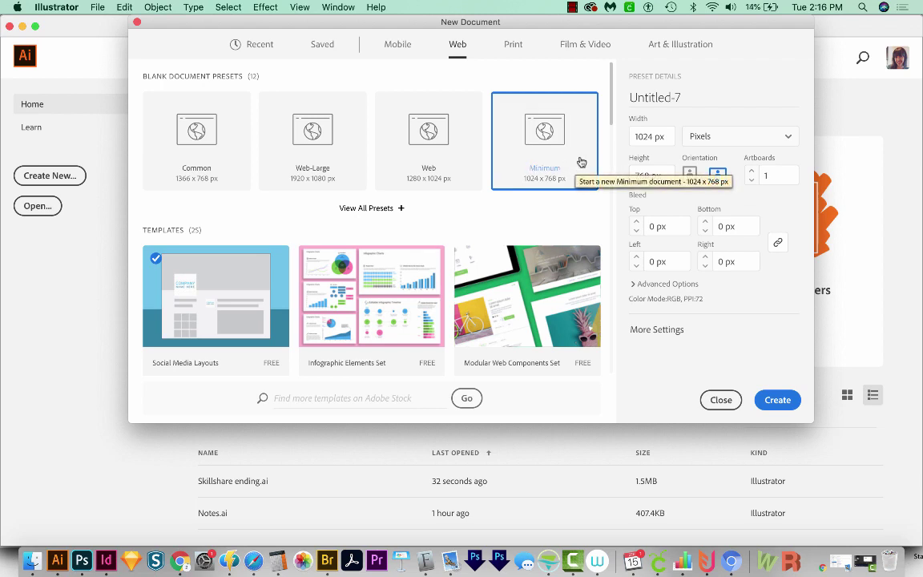
left_click(778, 404)
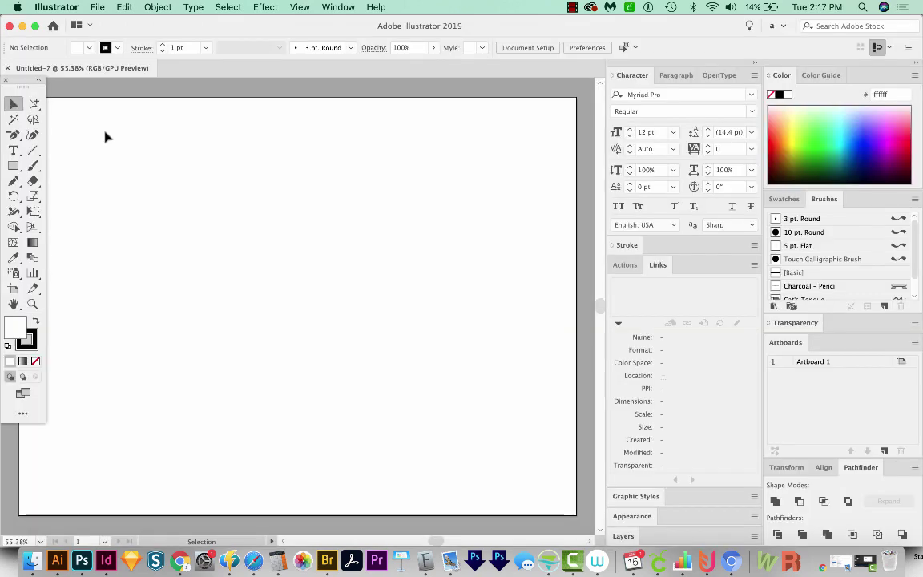
- Go to pexels.com in a new browser tab
left_click(182, 558)
type("pex")
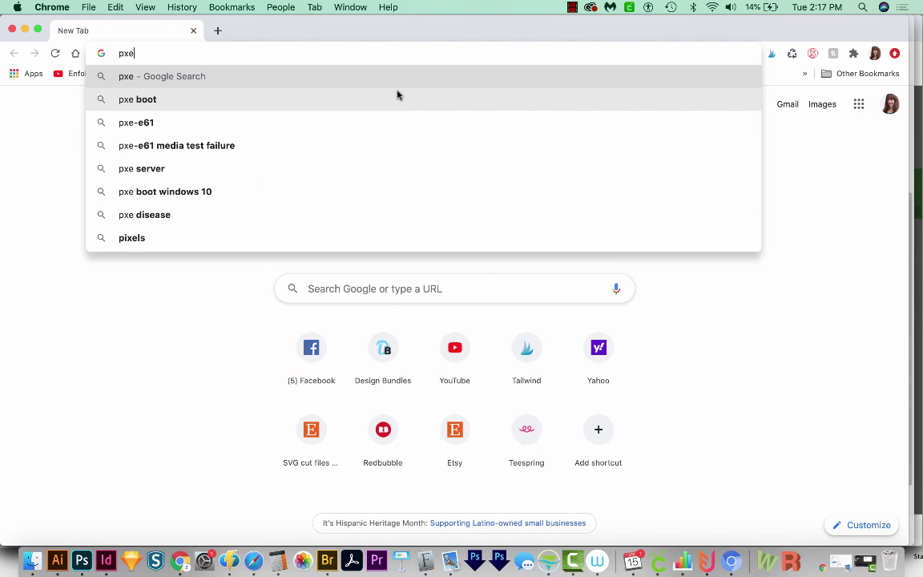
key("BackSpace")
type("le")
key("BackSpace")
key("BackSpace")
type("x")
key("Return")
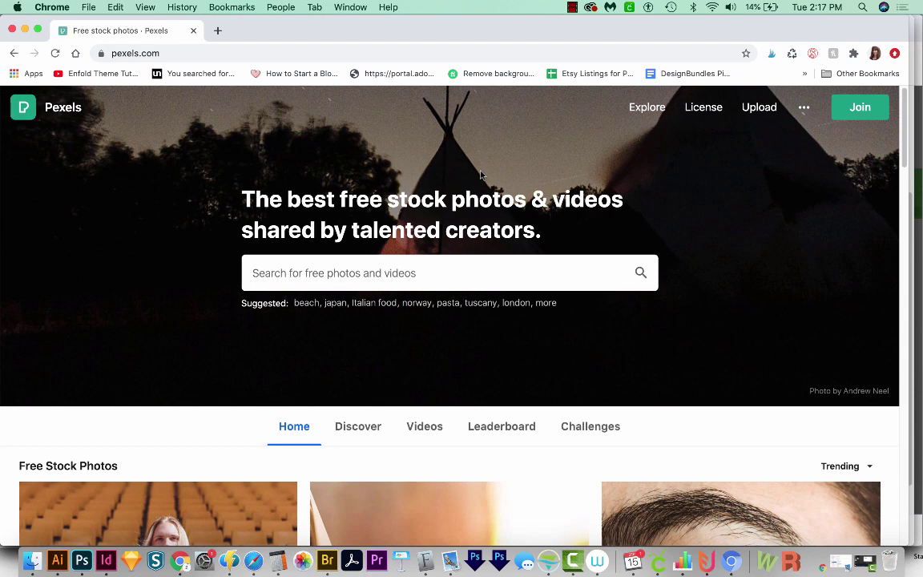
- Search 'italy', open the Venice powerboat photo and download it free as a JPG
type("italy")
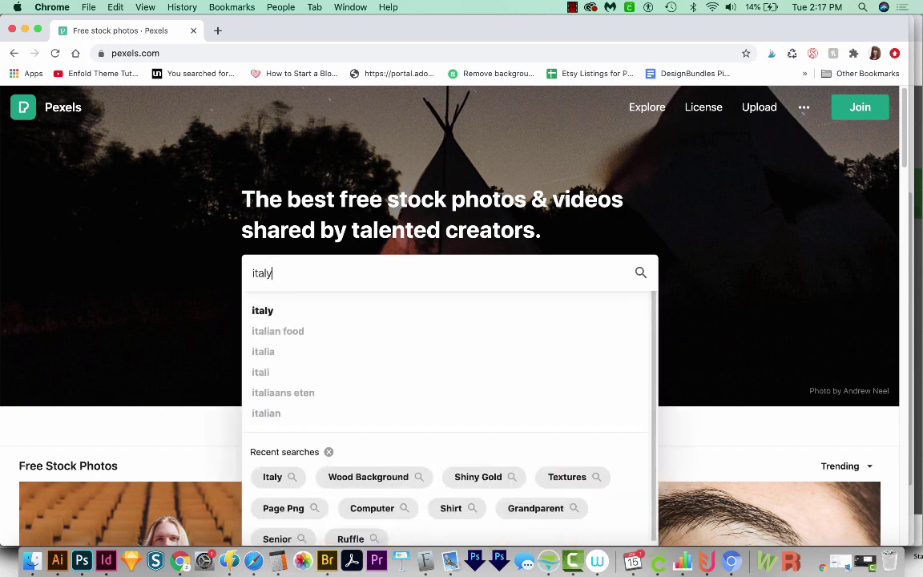
key("Return")
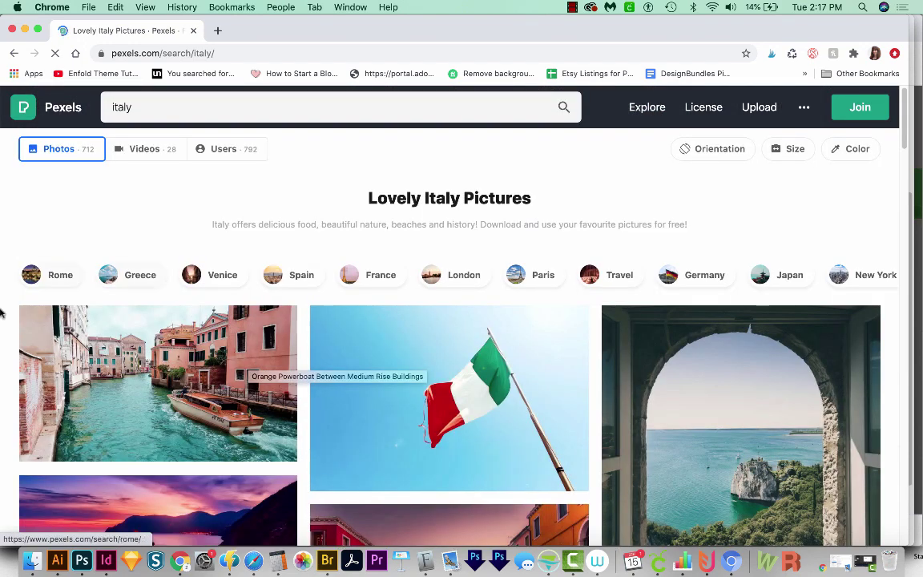
left_click(162, 368)
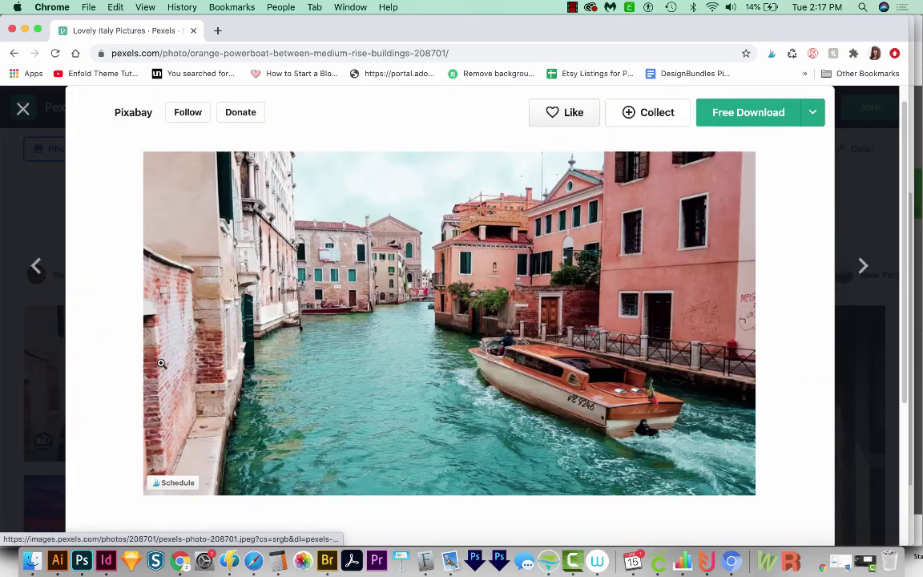
left_click(756, 114)
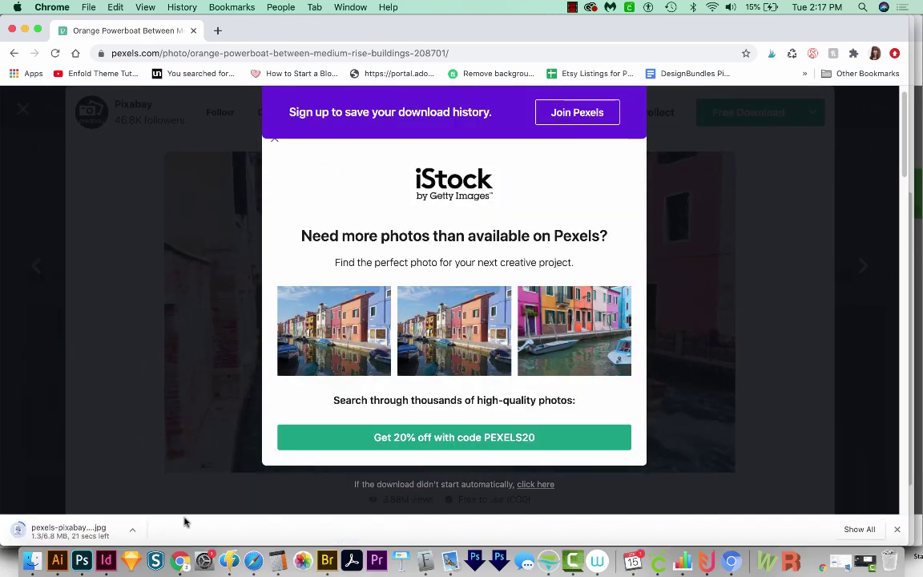
left_click(133, 530)
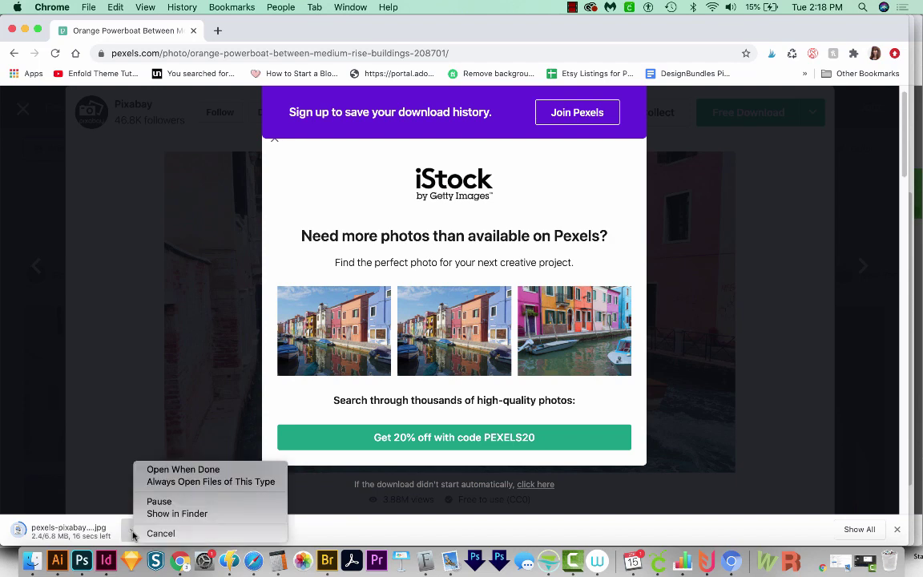
- Reveal pexels-pixabay-208701.jpg in Downloads and preview it with Quick Look
left_click(179, 515)
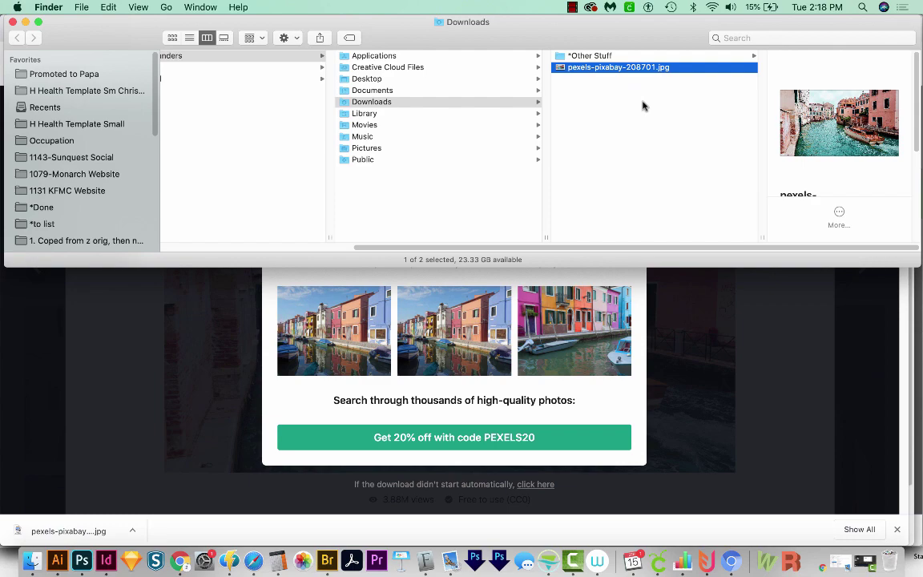
key("space")
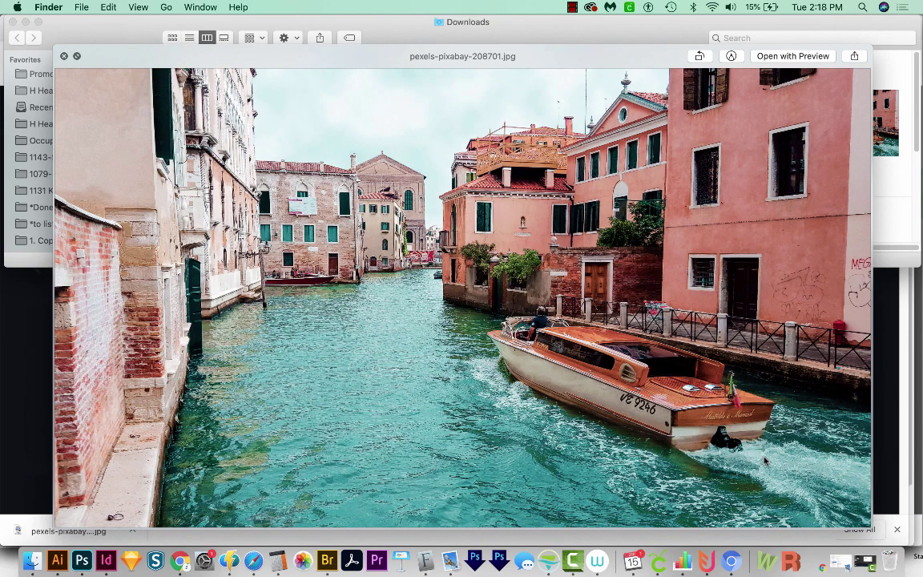
key("super+Tab")
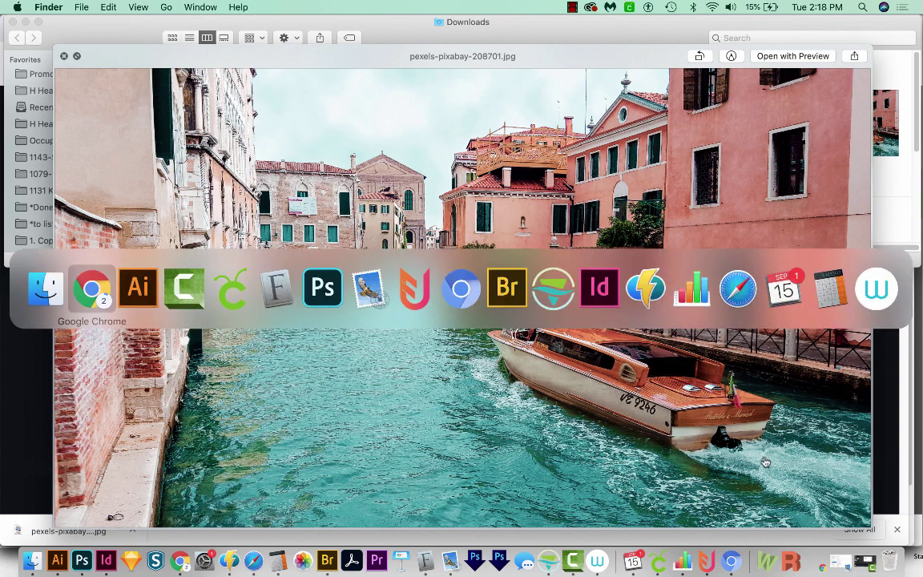
- Paste the Venice photo into Untitled-7, scale it to about 26% and place it near the artboard top
key("super+Tab")
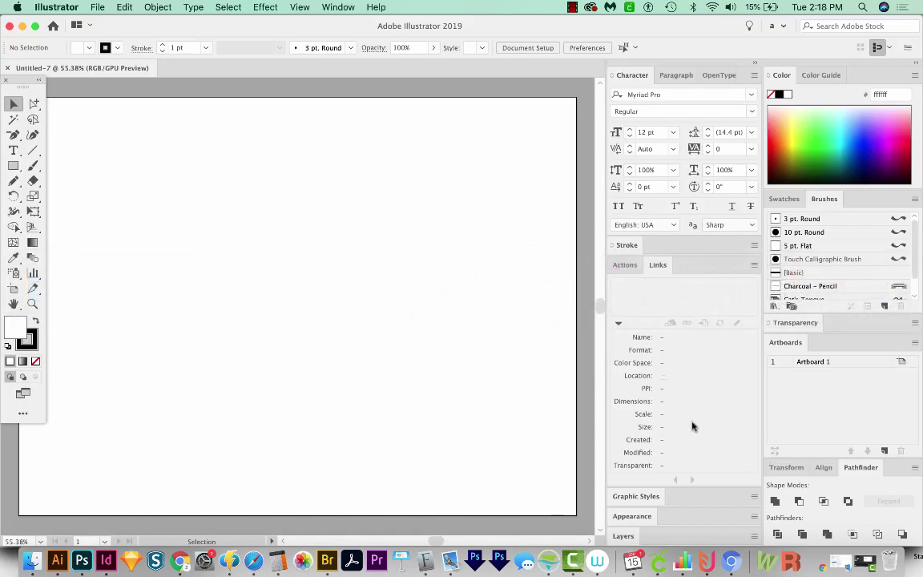
key("super+v")
scroll(692, 427, "down", 2)
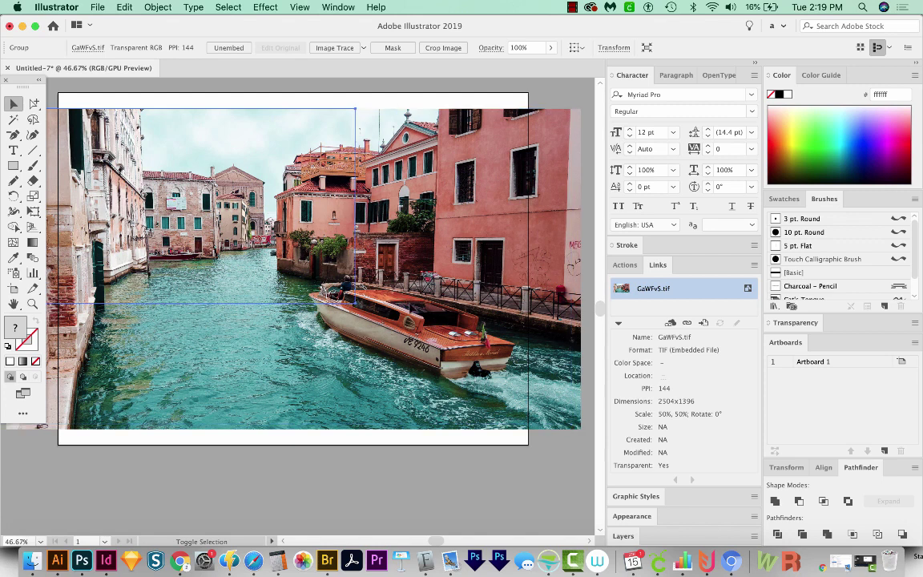
left_click_drag(559, 418, 355, 303)
left_click_drag(320, 187, 339, 280)
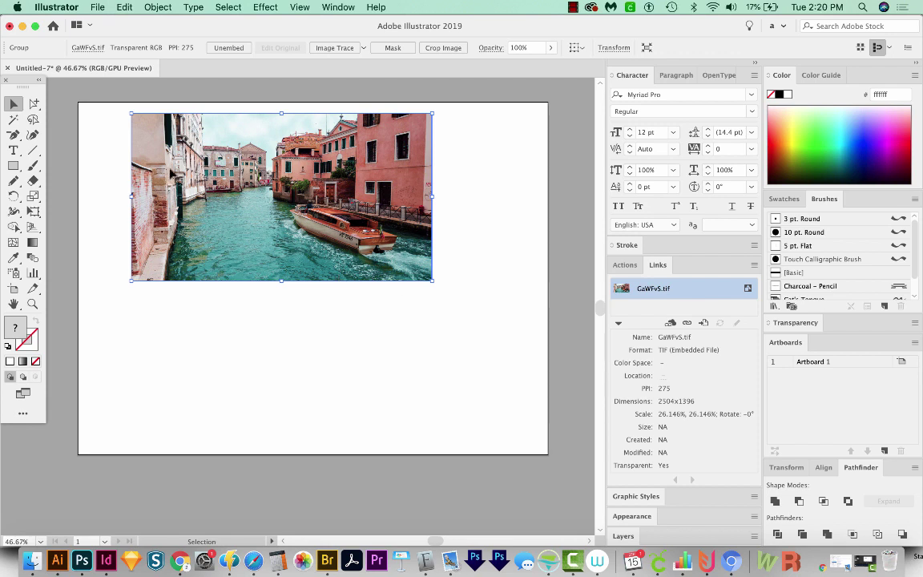
- Convert the Venice photo into an 8 × 4 tile object mosaic, using Use Ratio
left_click(154, 7)
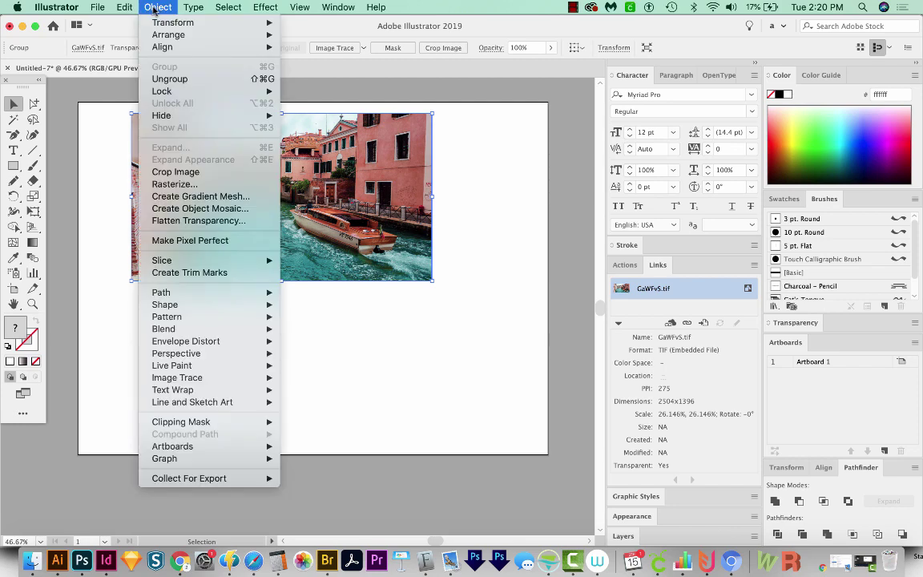
left_click(205, 209)
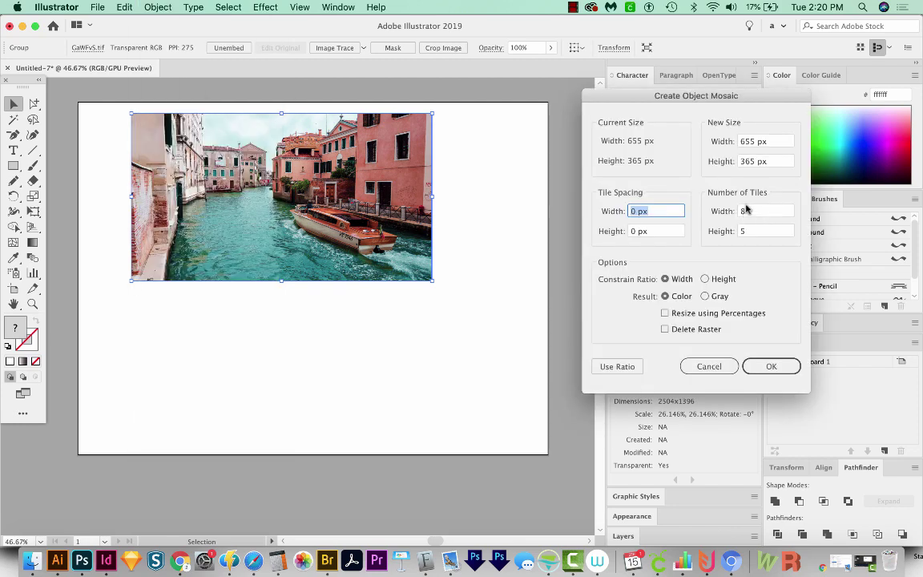
left_click(749, 212)
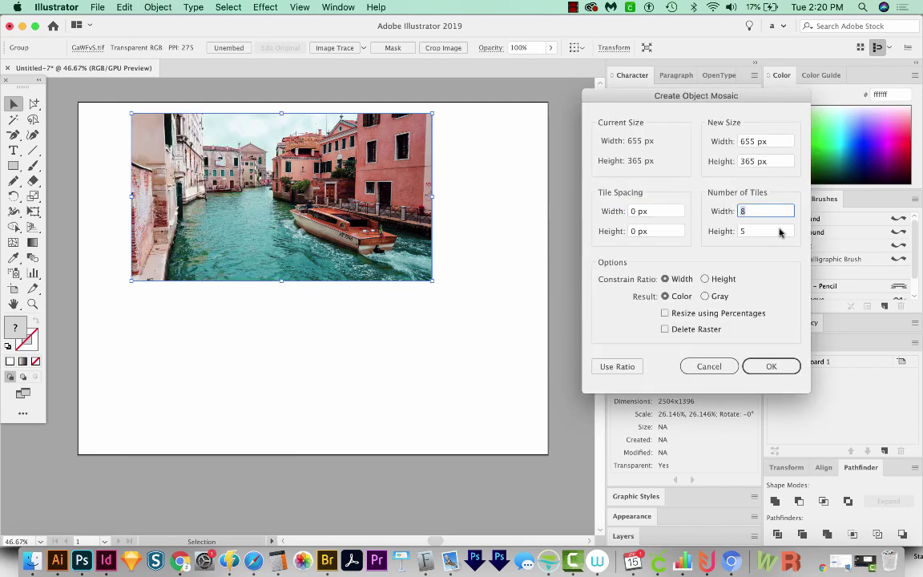
left_click(761, 230)
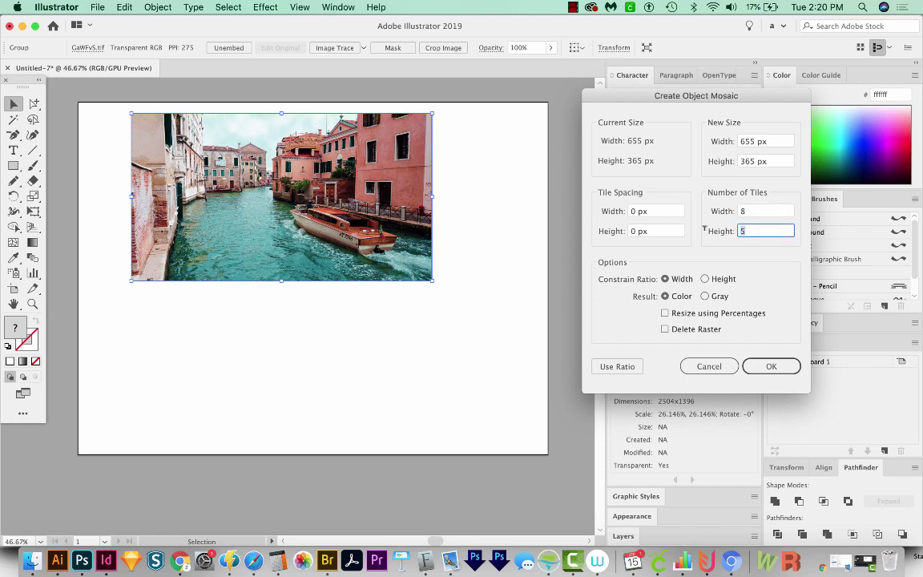
type("4")
left_click(619, 366)
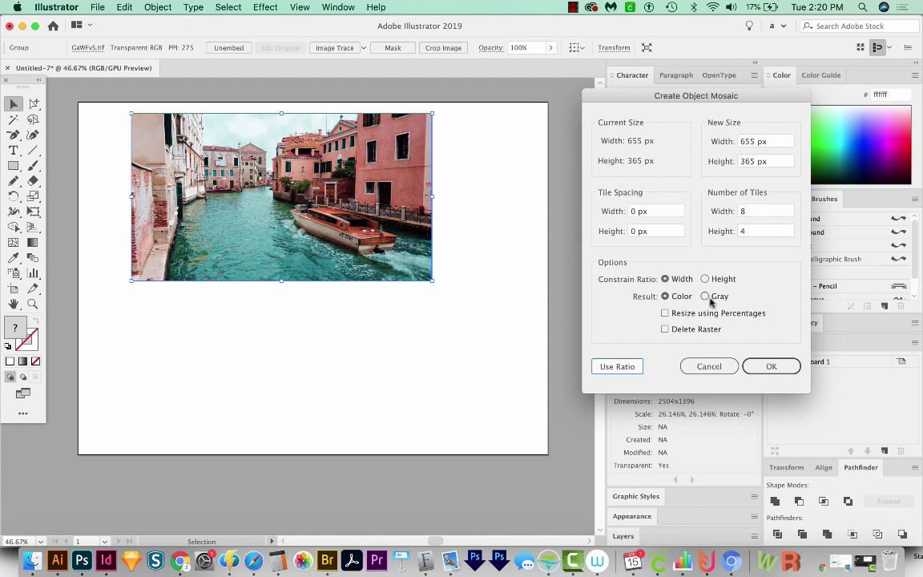
left_click(769, 366)
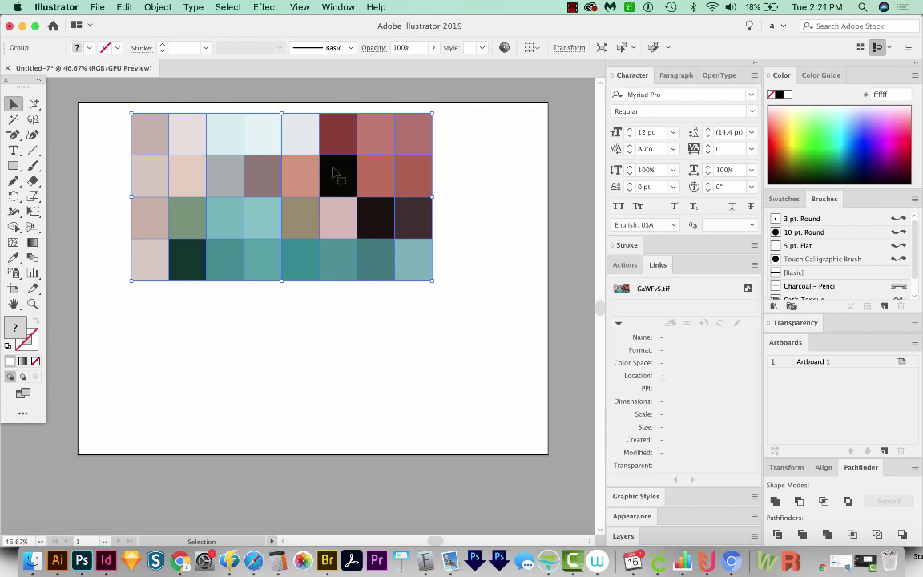
- Move the mosaic below the photo and delete its near-white and near-black tiles
left_click_drag(307, 138, 313, 314)
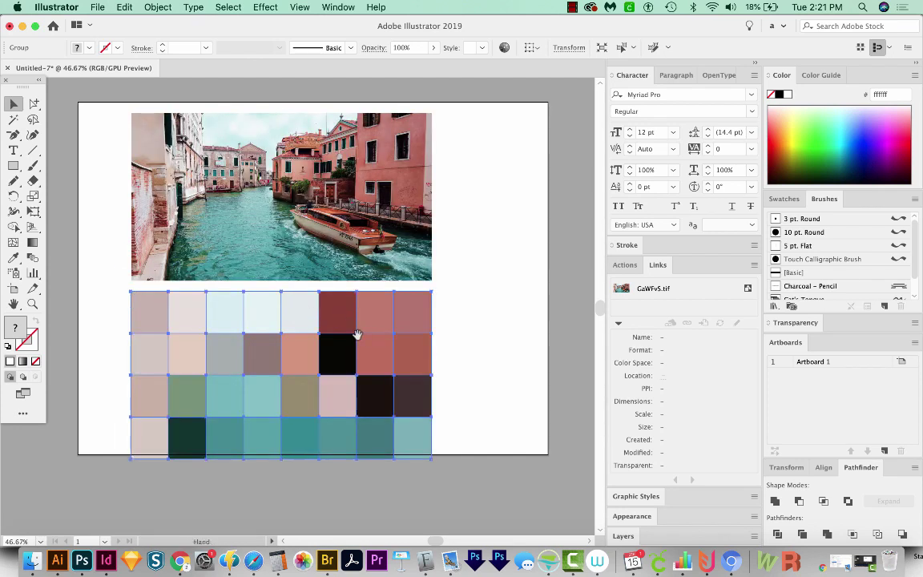
scroll(240, 321, "left", 1)
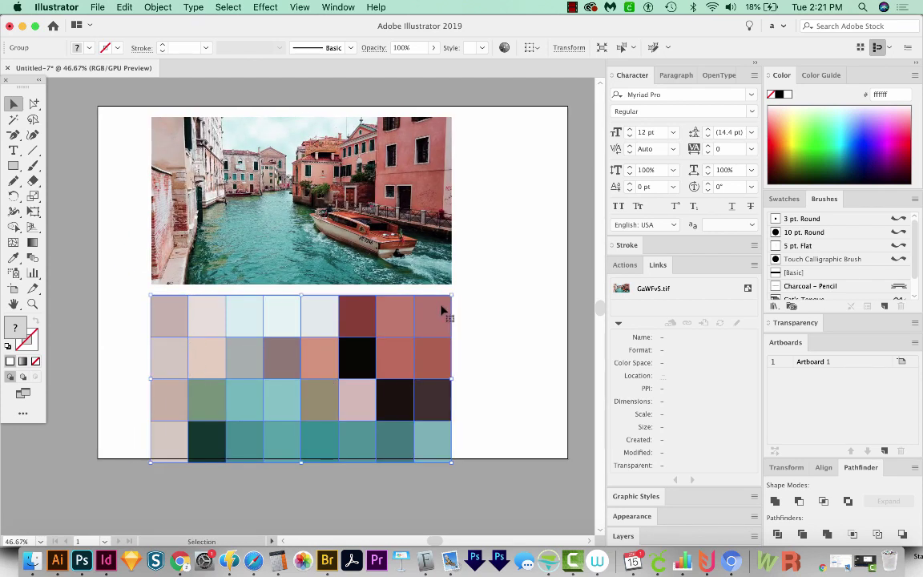
left_click(463, 439)
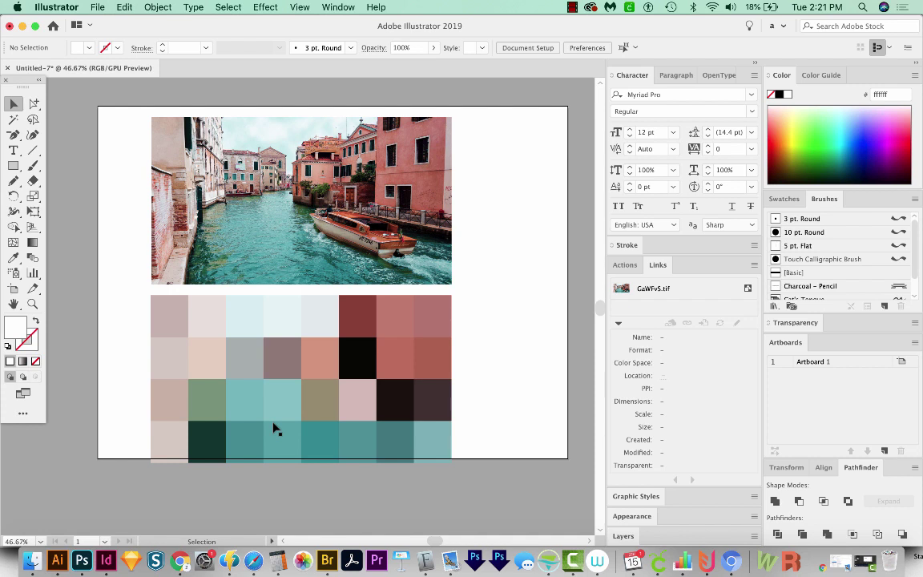
key("a")
left_click(319, 318)
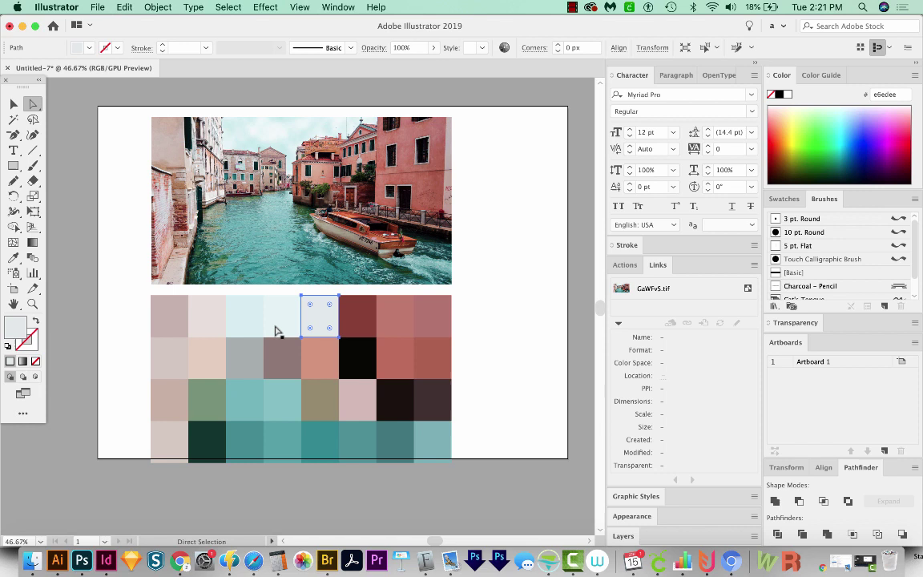
left_click(394, 401, "shift")
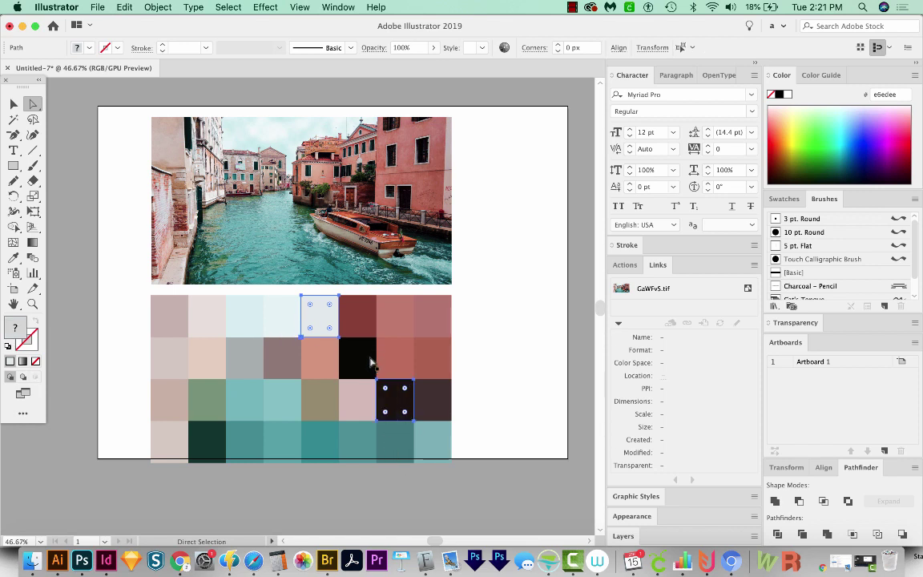
key("Delete")
key("v")
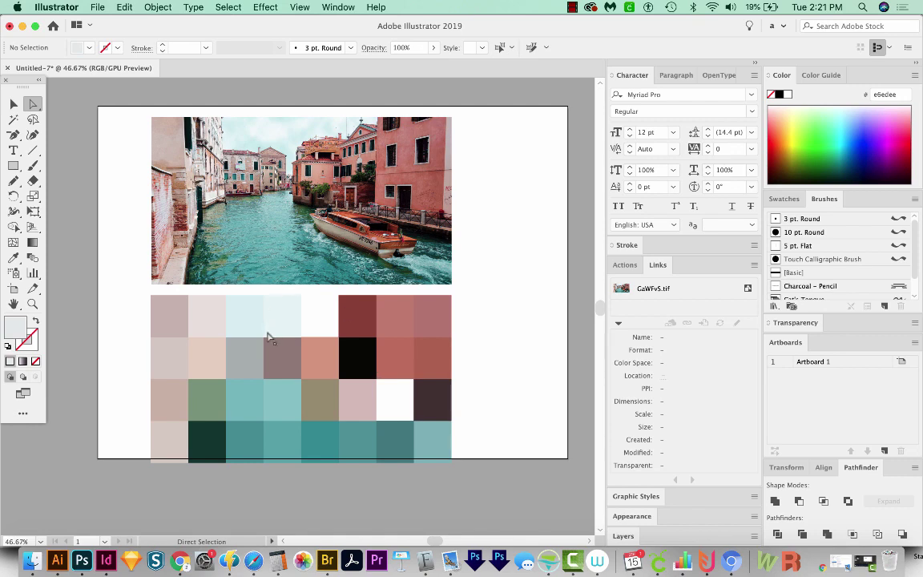
- Select just the tiles, then move and shrink the palette beside the artboard
scroll(336, 370, "left", 1)
left_click(449, 322)
scroll(401, 360, "left", 2)
scroll(400, 361, "up", 1)
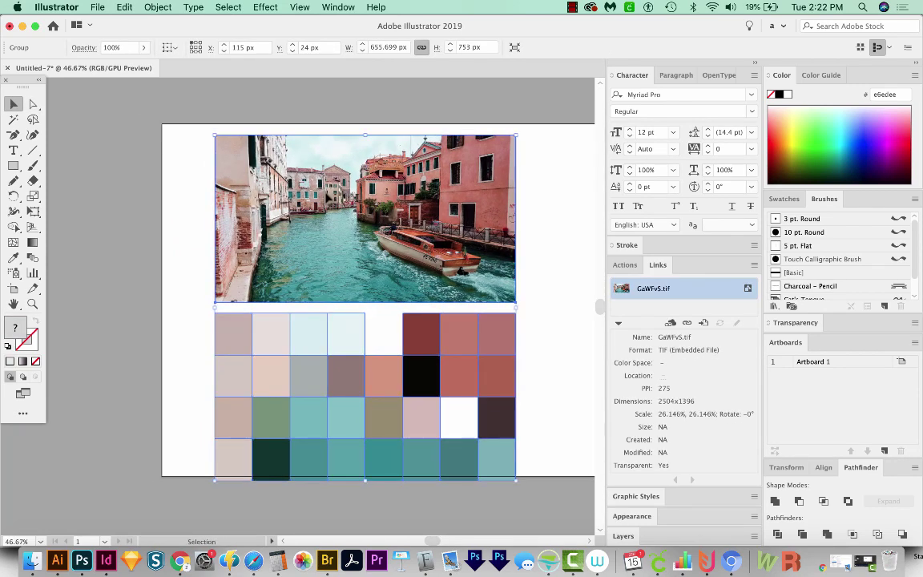
key("super")
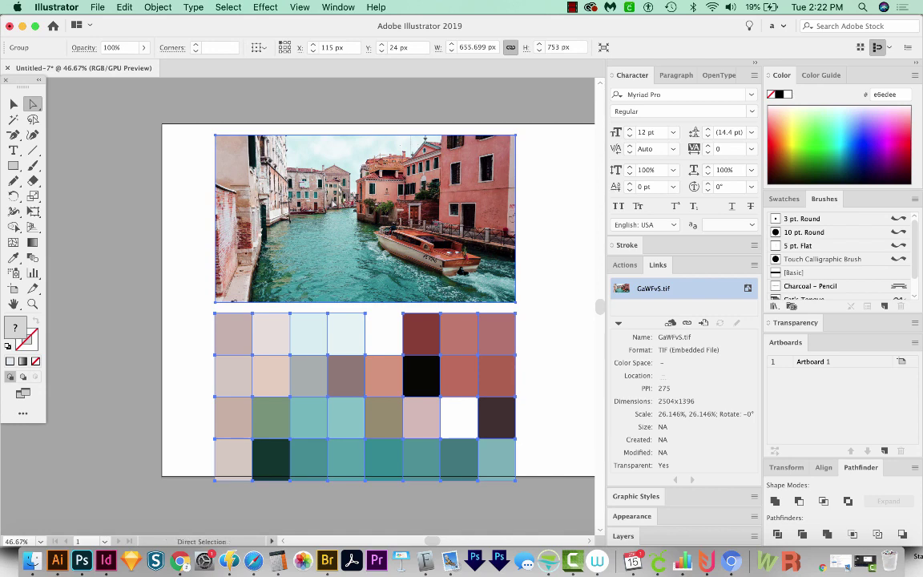
left_click(394, 260, "shift")
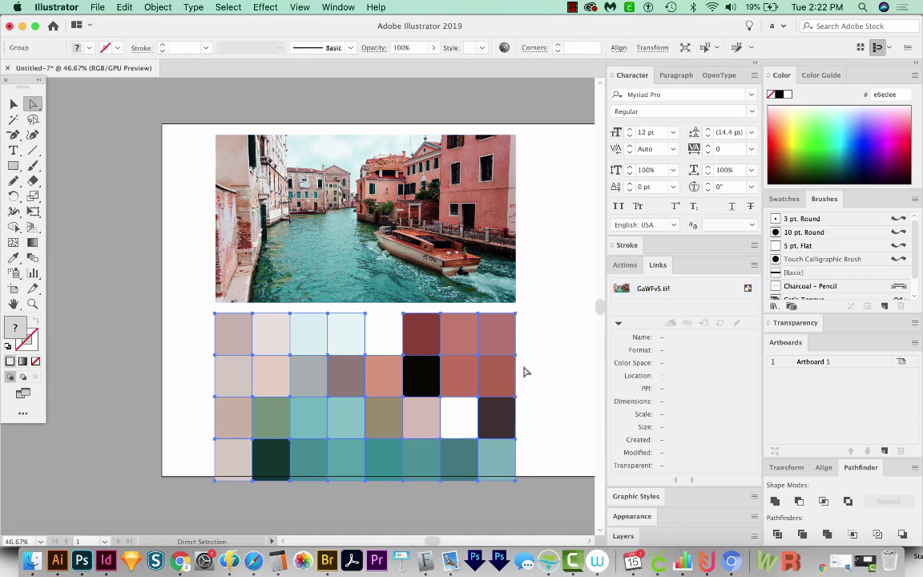
left_click_drag(506, 346, 336, 212)
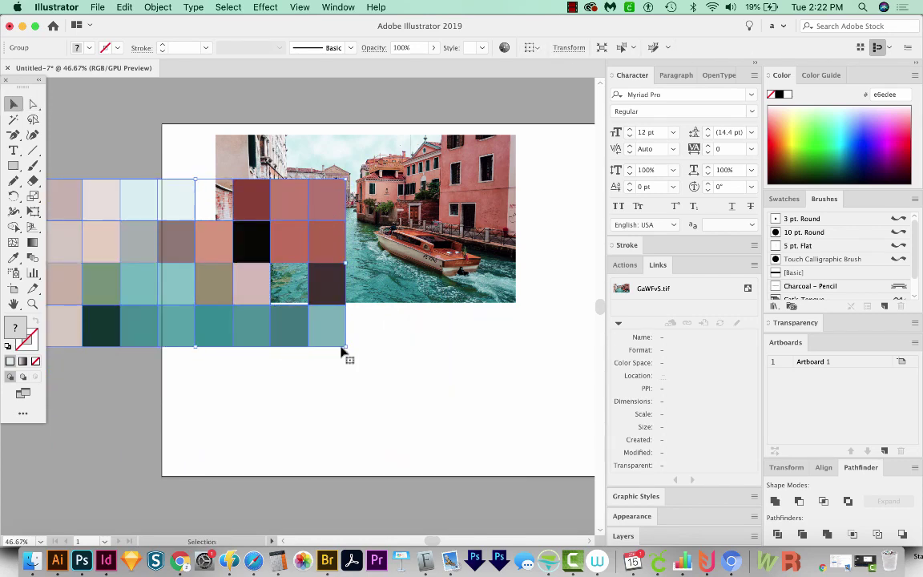
left_click_drag(345, 346, 136, 229)
left_click_drag(210, 307, 273, 314)
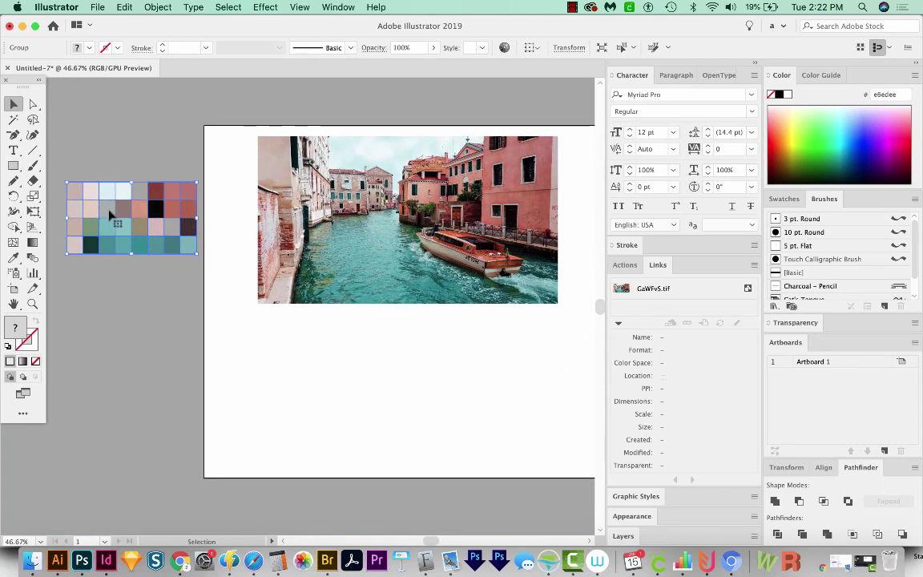
- Delete all unused swatches from the Swatches panel
left_click(786, 201)
left_click_drag(866, 315, 893, 386)
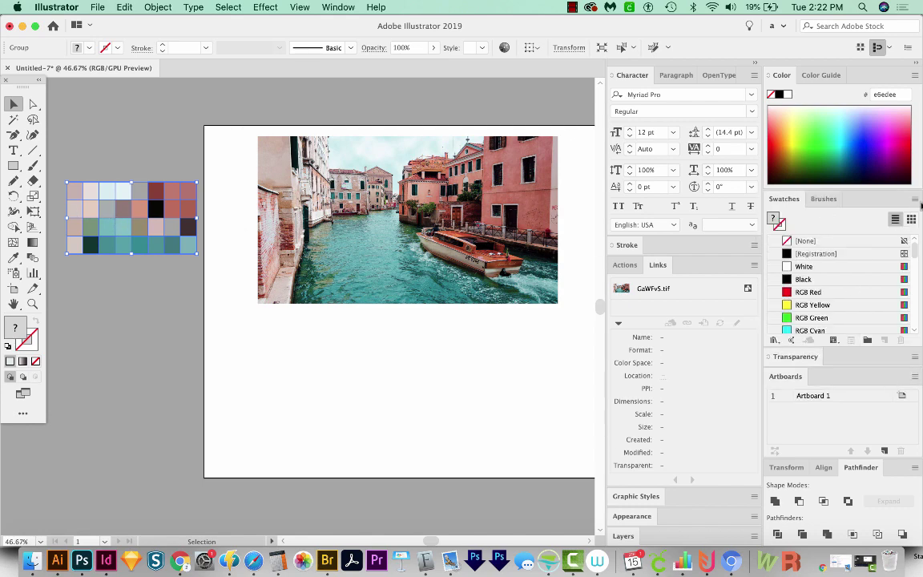
left_click(915, 200)
left_click(849, 279)
left_click(900, 340)
key("Return")
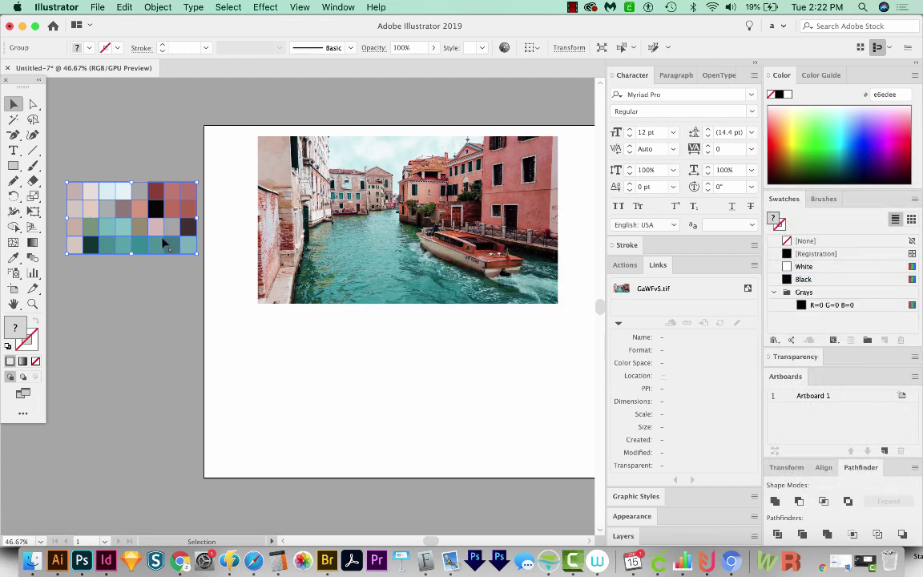
- Save the selected mosaic tiles' colours as global Color Group 1 and float the Swatches panel
left_click(867, 340)
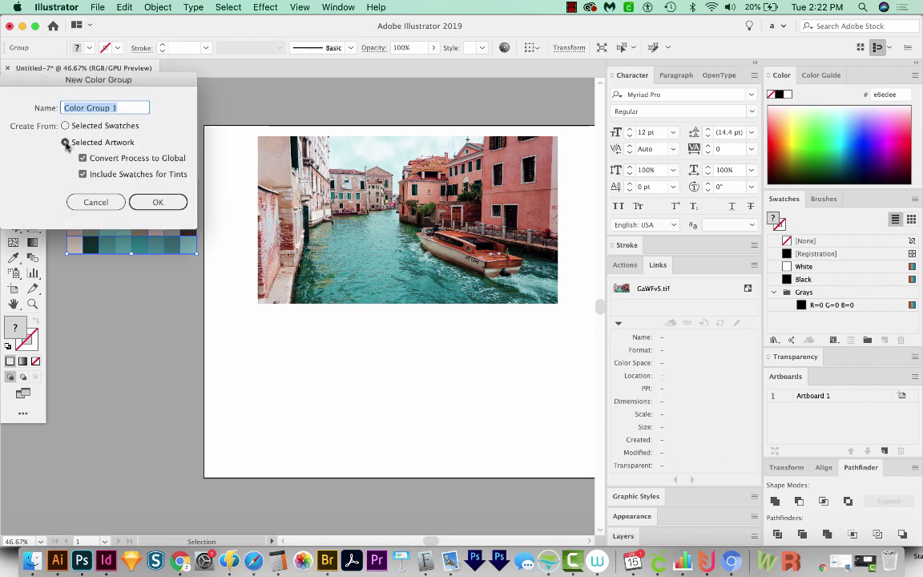
left_click(65, 144)
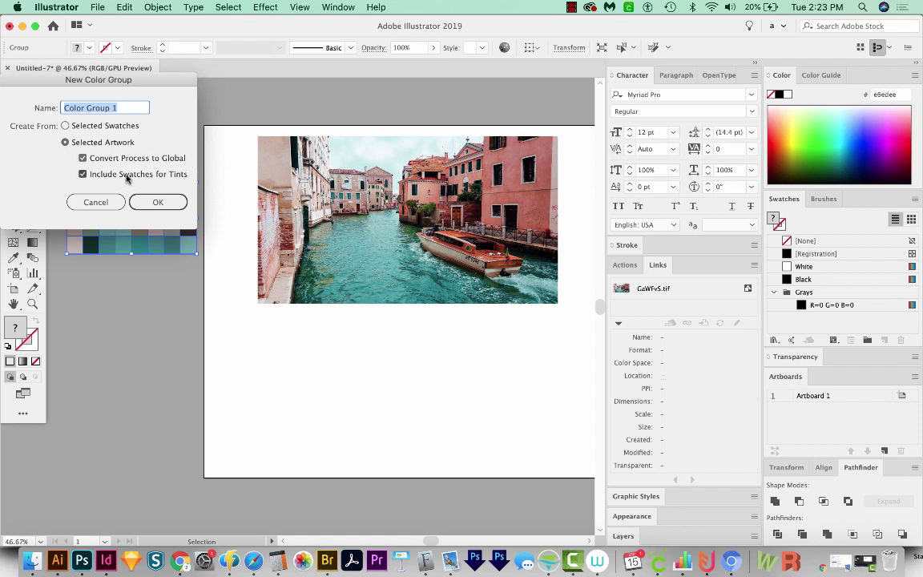
left_click(156, 202)
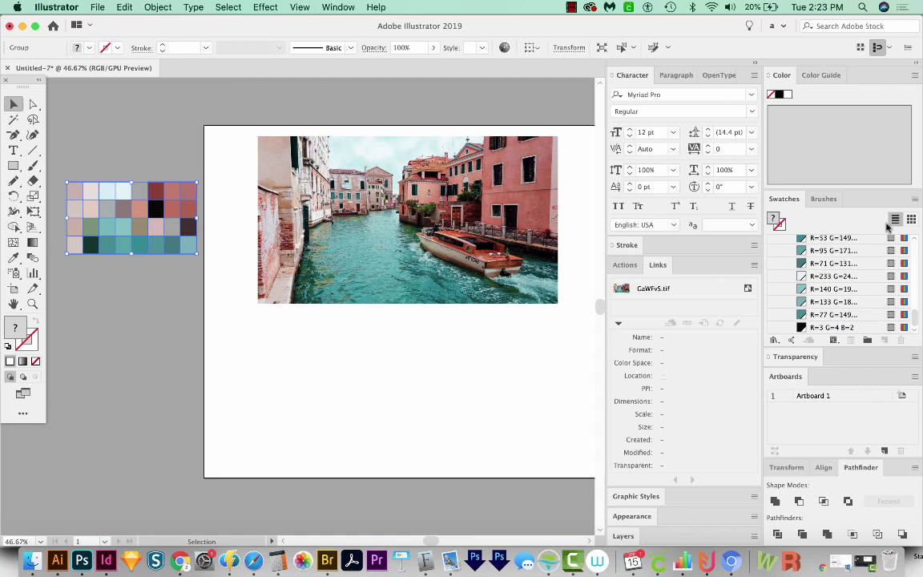
left_click_drag(790, 204, 574, 85)
mouse_move(676, 212)
left_mouse_down()
mouse_move(676, 163)
mouse_move(678, 470)
left_mouse_up()
key("l")
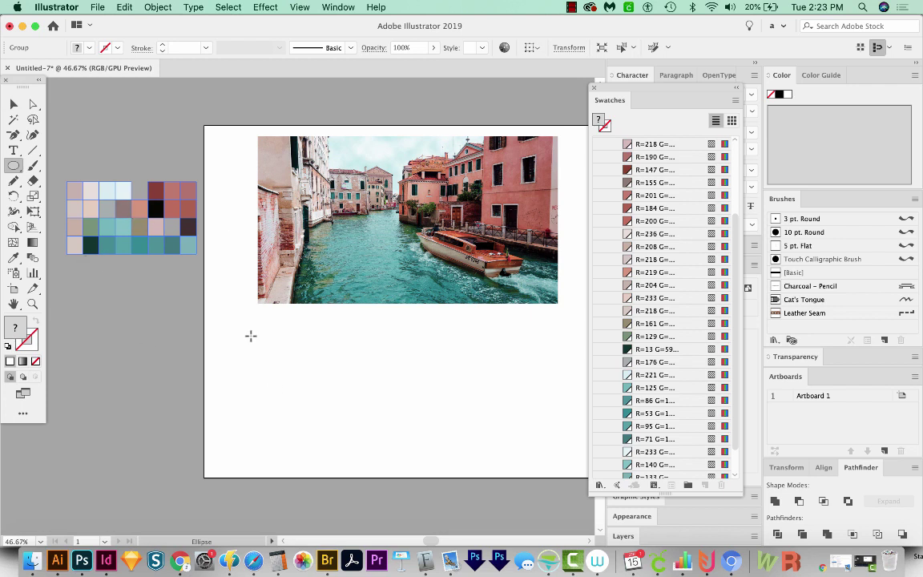
- Draw two circles below the photo and a rectangle overlapping both
mouse_move(251, 336)
left_mouse_down()
mouse_move(305, 400)
mouse_move(314, 398)
left_mouse_up()
left_click_drag(346, 351, 407, 427)
key("m")
left_click_drag(286, 314, 355, 406)
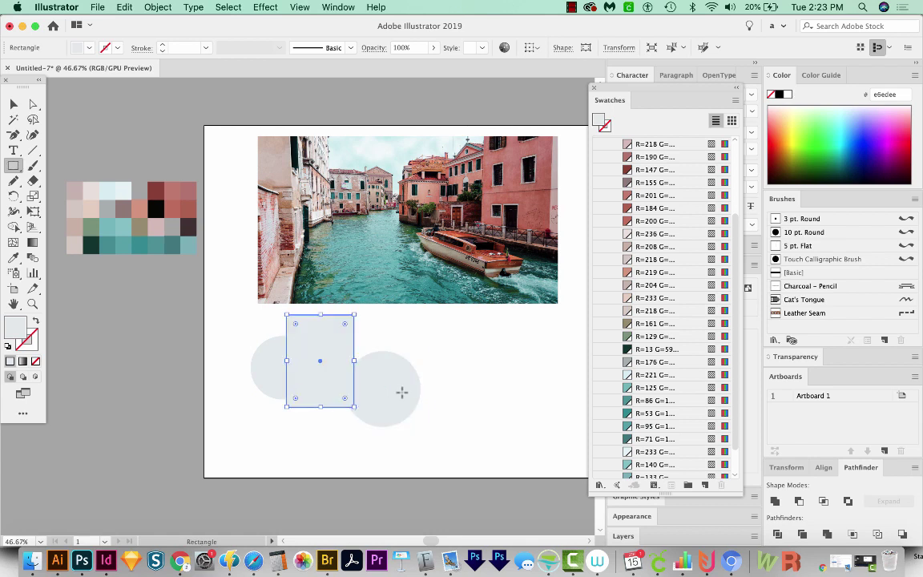
- Fill the rectangle with the palette's dark red and the right circle with teal
key("i")
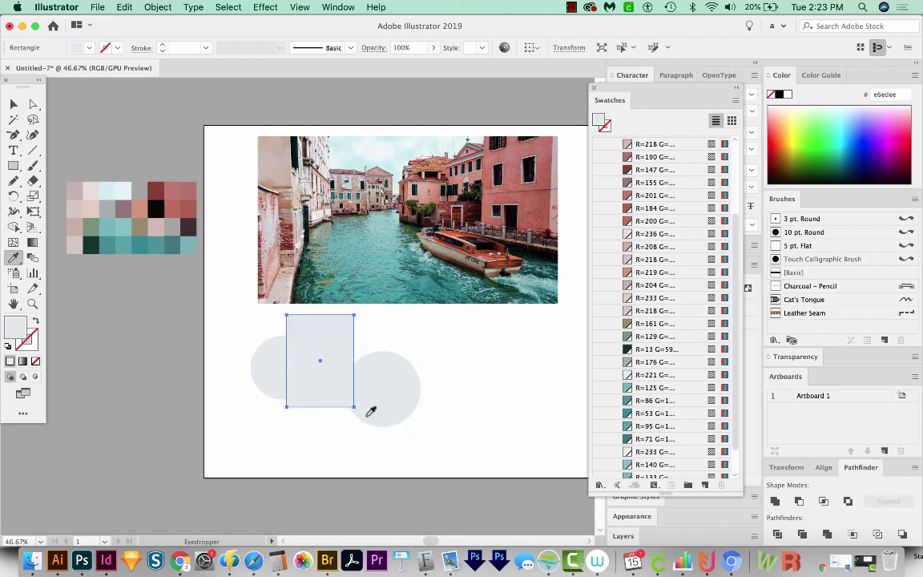
left_click(160, 197)
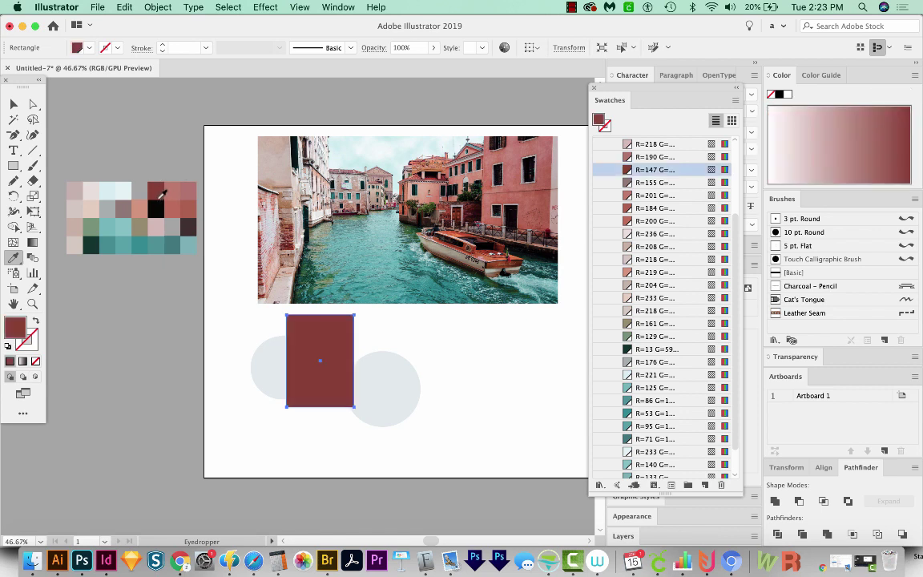
key("a")
left_click(387, 385, "alt")
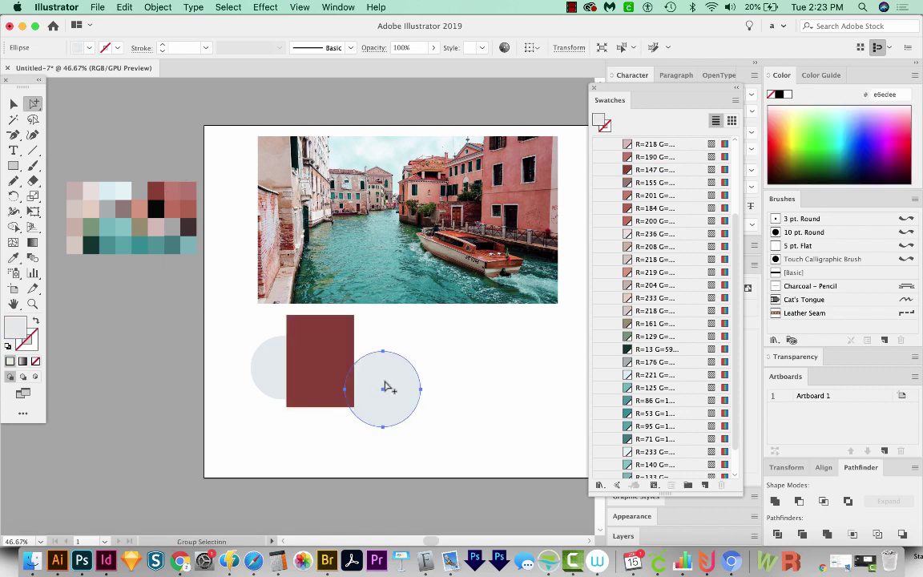
key("i")
left_click(127, 225)
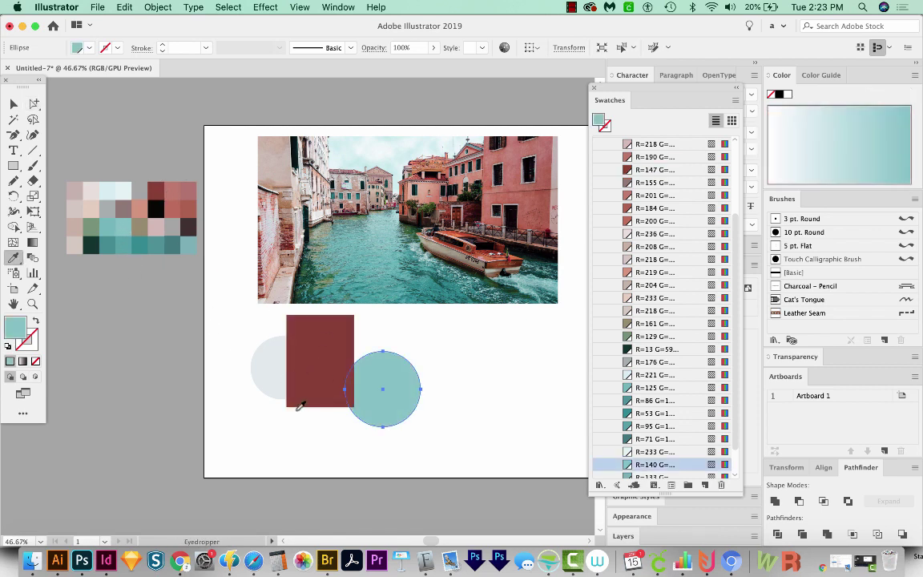
- Fill the left circle with the dark green swatch R=13 G=59
key("v")
left_click(272, 367)
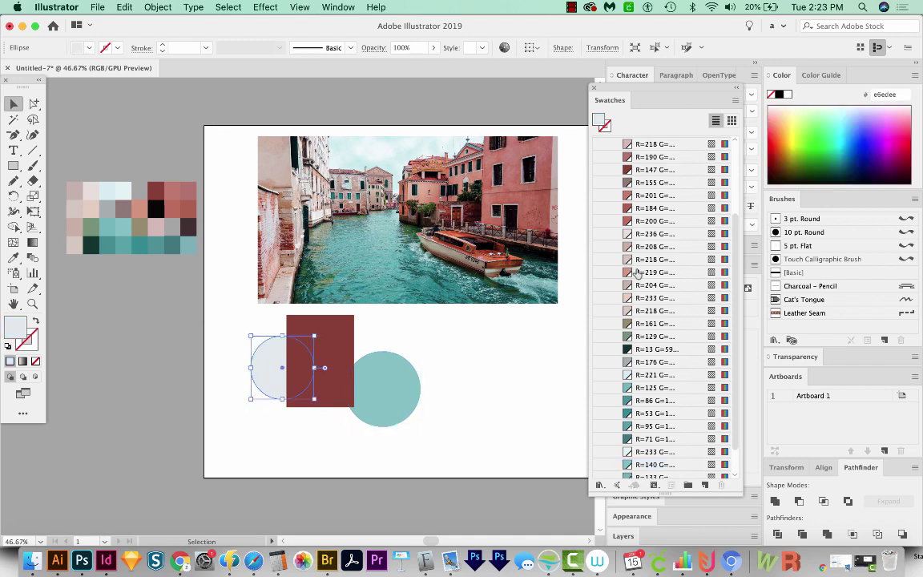
left_click(656, 349)
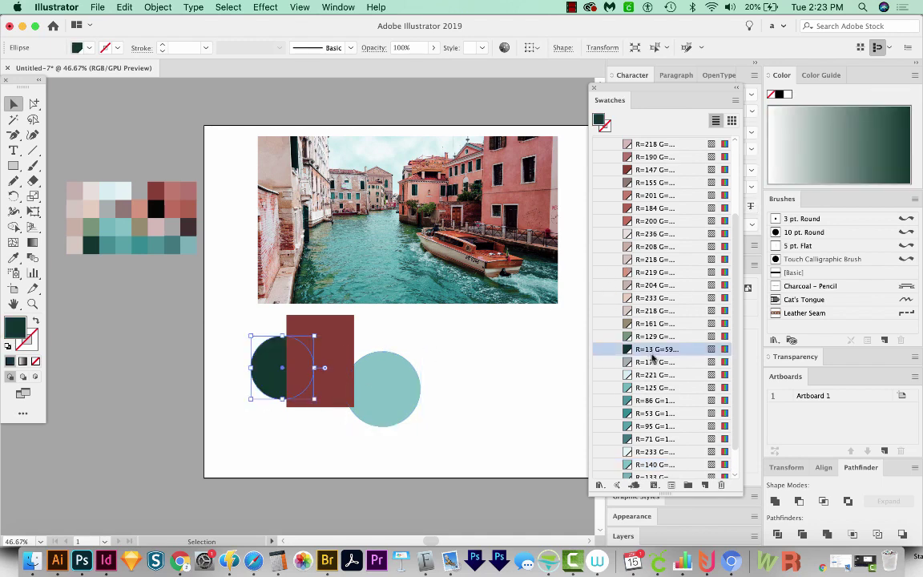
left_click(447, 392)
scroll(447, 392, "right", 2)
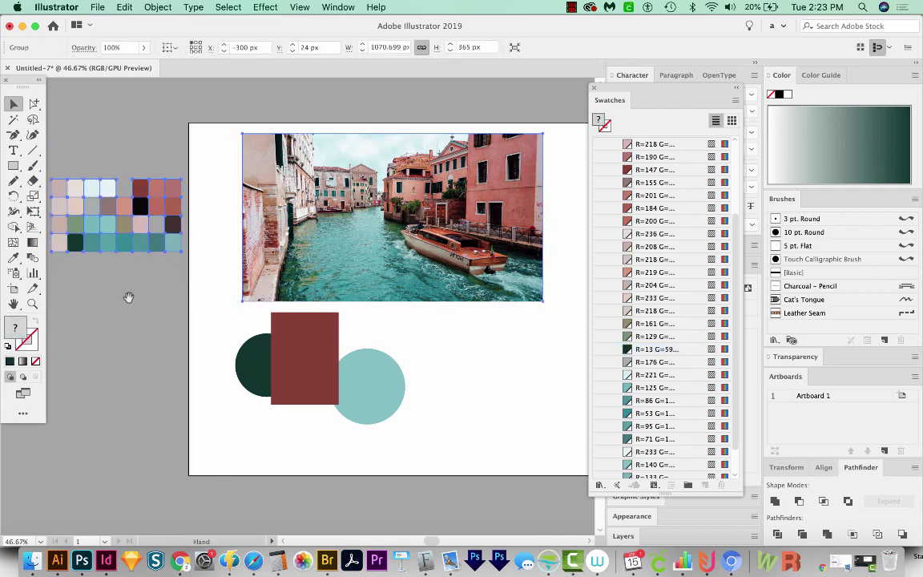
scroll(140, 294, "left", 2)
left_click(154, 228)
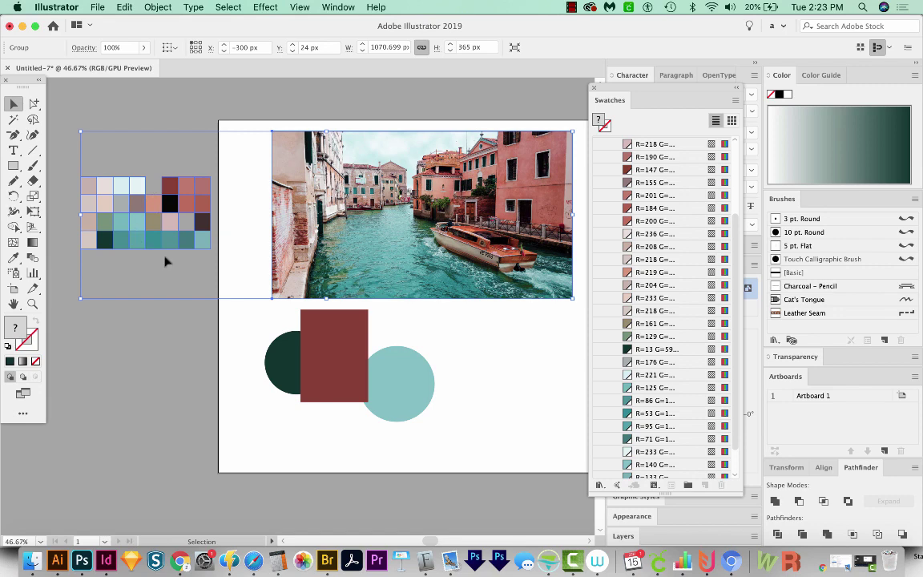
- Delete the mosaic palette and the three coloured shapes
scroll(208, 224, "left", 1)
scroll(208, 224, "down", 1)
key("a")
left_click_drag(223, 148, 86, 267)
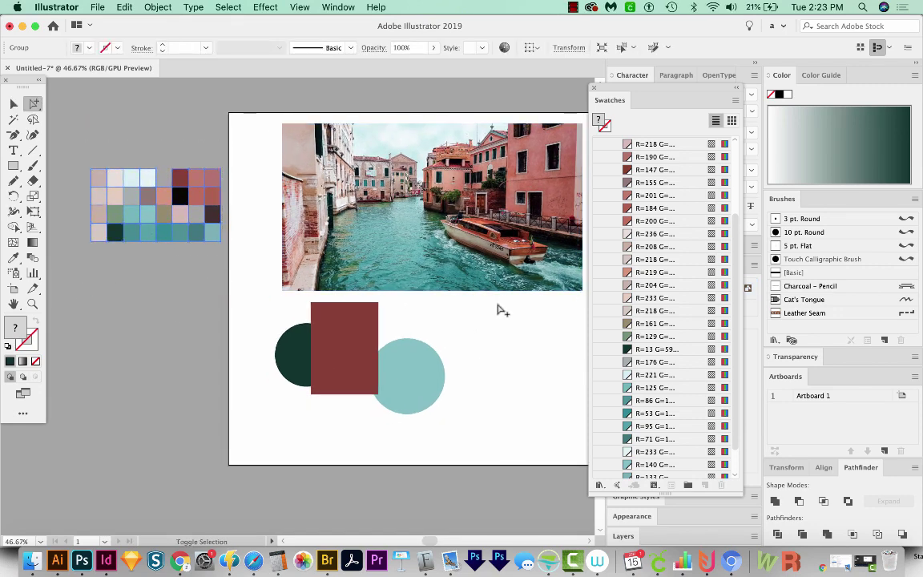
left_click_drag(282, 445, 299, 367)
key("Delete")
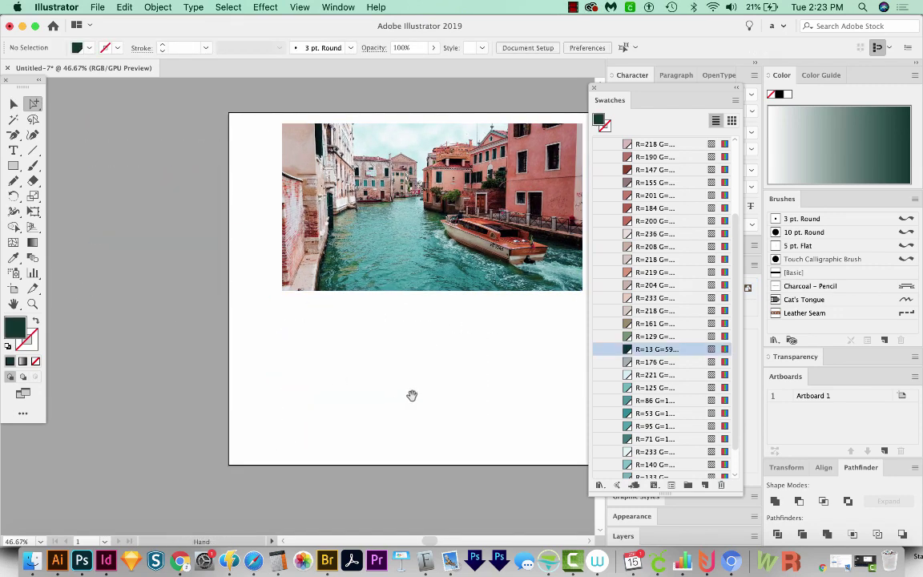
- Select the Venice photo and apply the default black-and-white Image Trace
left_click_drag(418, 383, 354, 377)
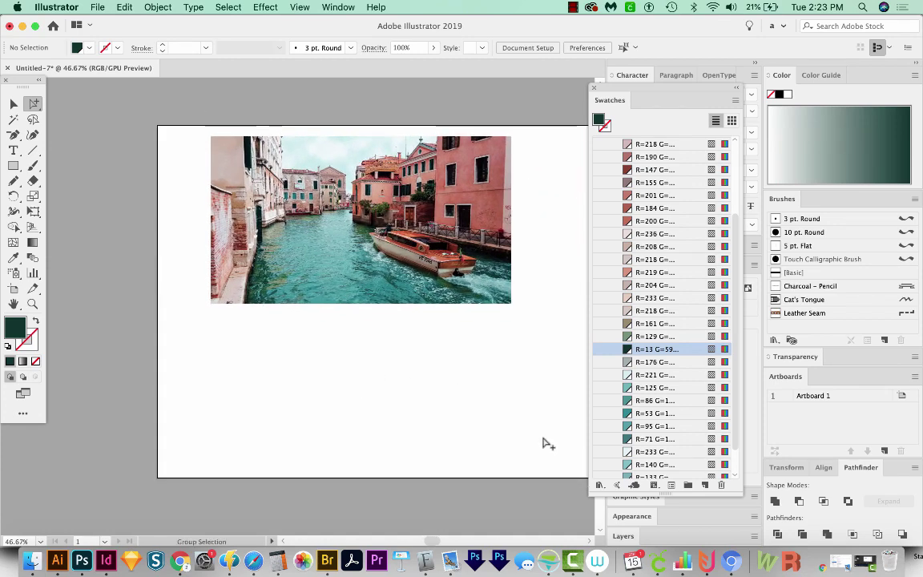
left_click_drag(495, 418, 473, 427)
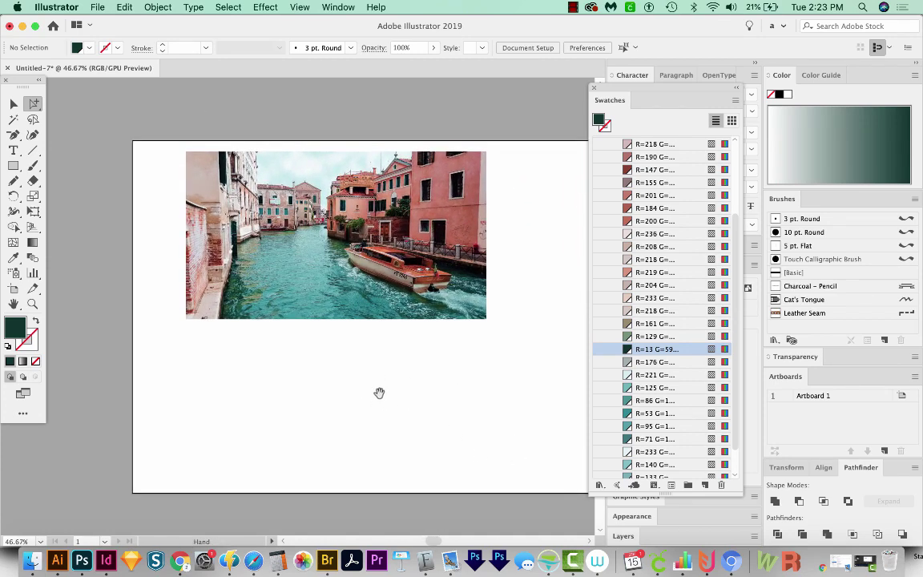
key("v")
left_click(358, 277)
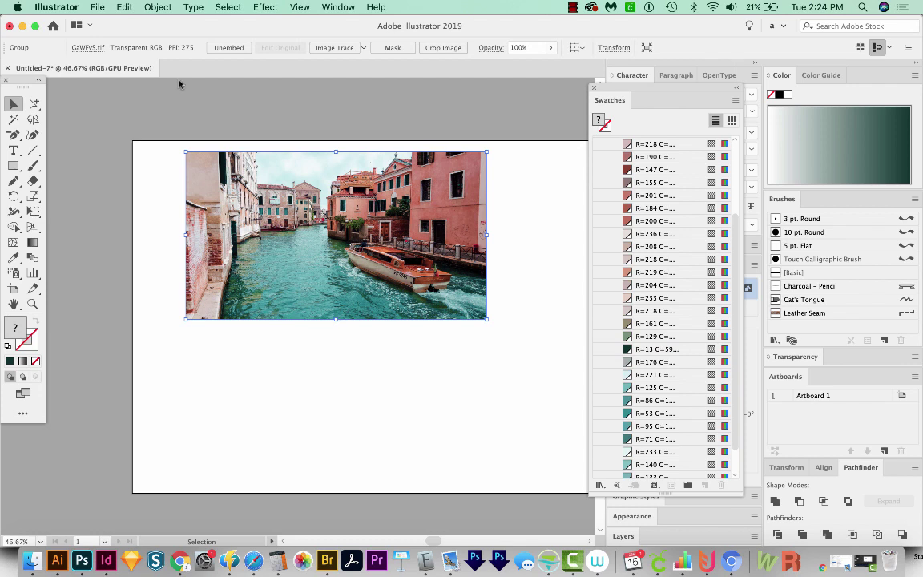
left_click(339, 48)
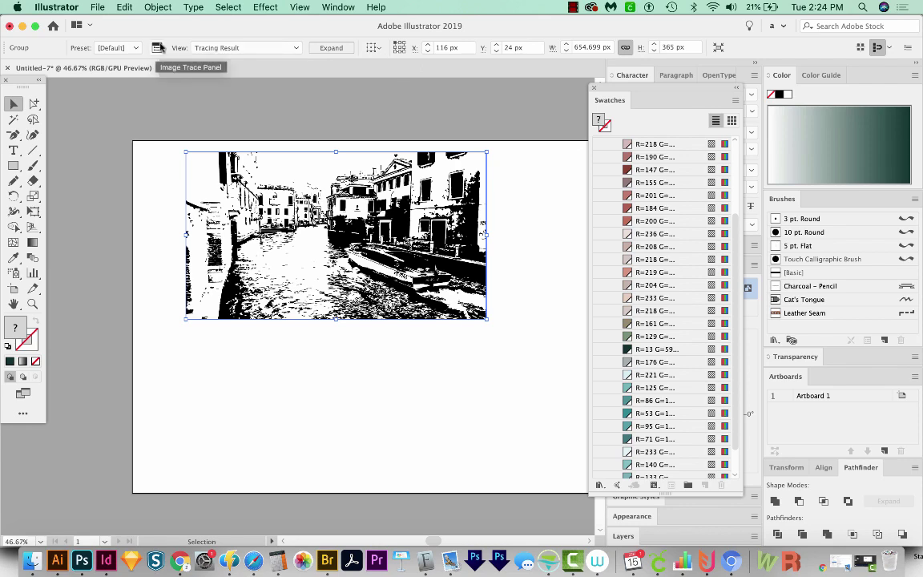
- Switch the Image Trace Mode to Color, giving a Limited 30-colour vector result
left_click(340, 7)
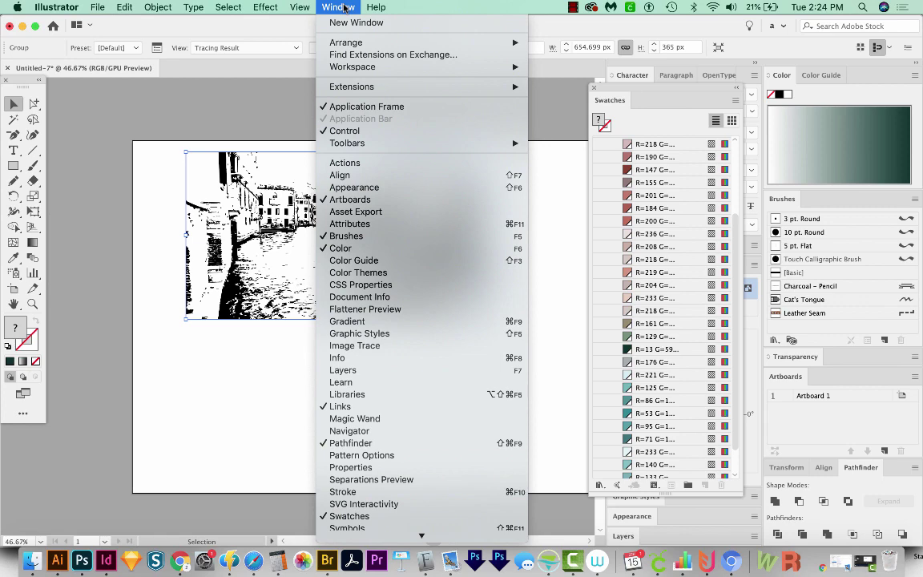
left_click(300, 7)
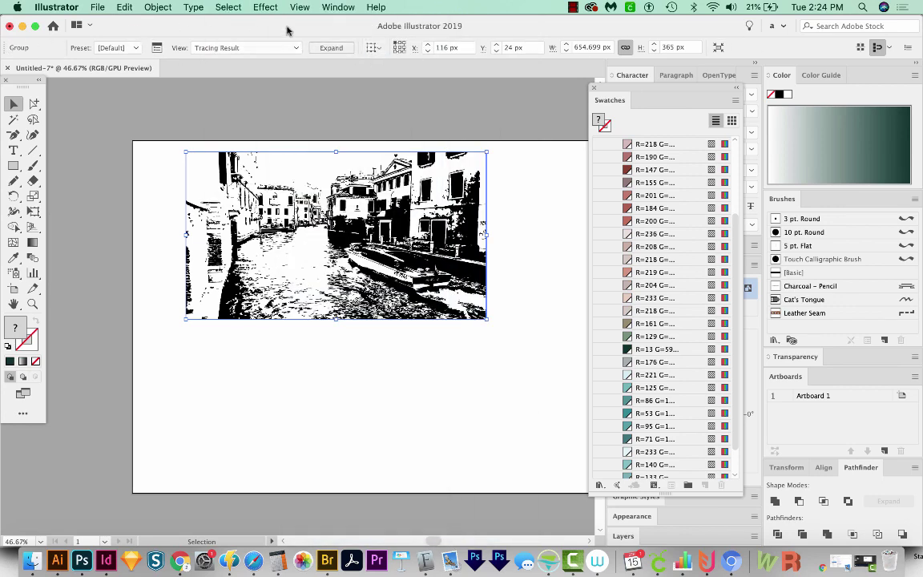
left_click(338, 8)
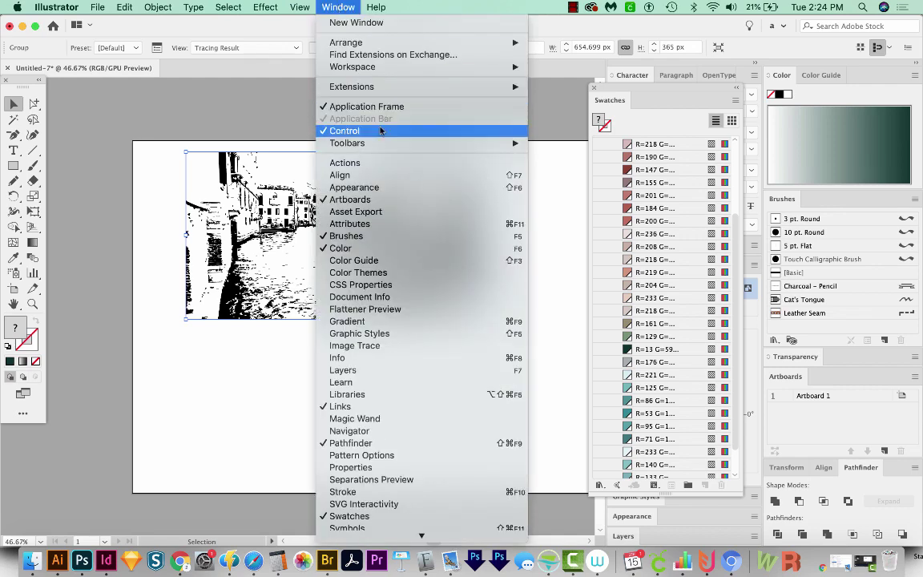
left_click(361, 345)
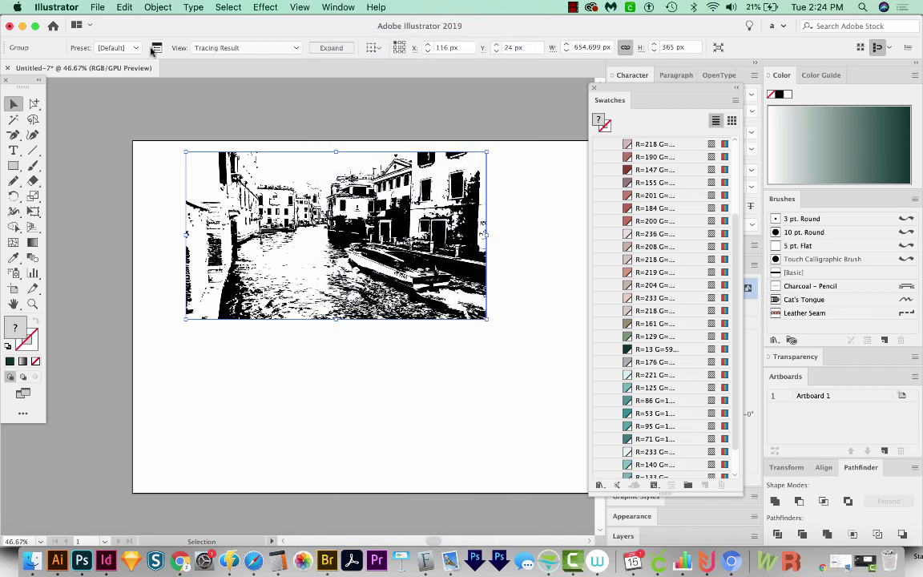
left_click_drag(559, 165, 529, 118)
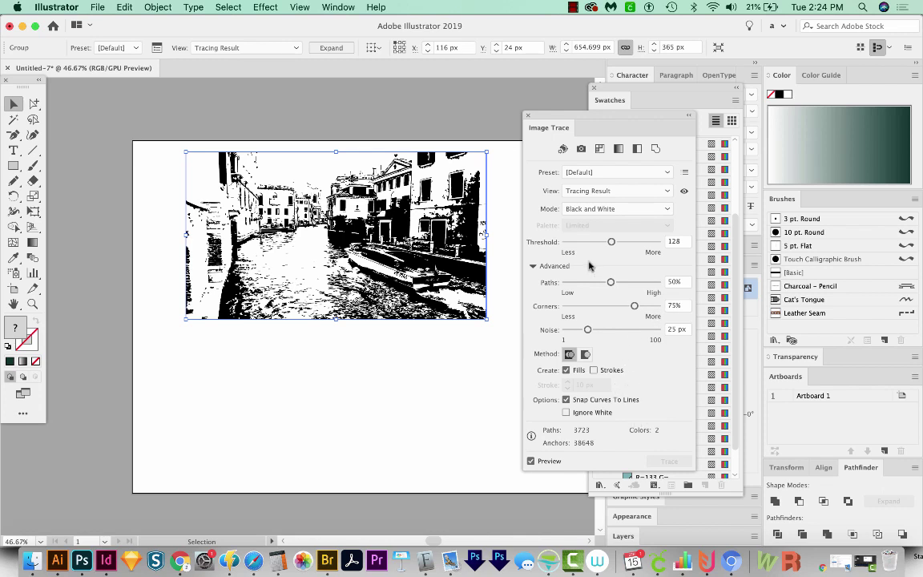
left_click(610, 208)
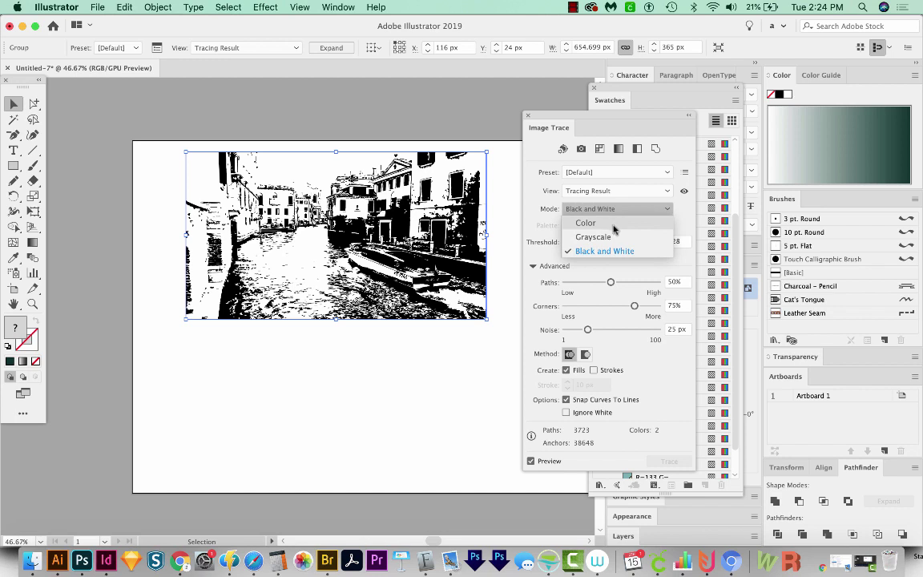
left_click(617, 224)
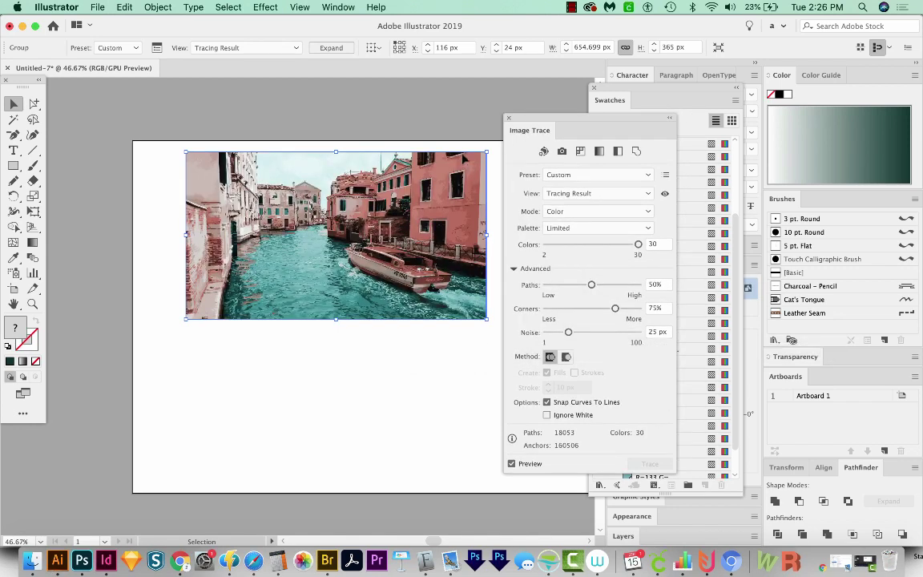
left_click(508, 119)
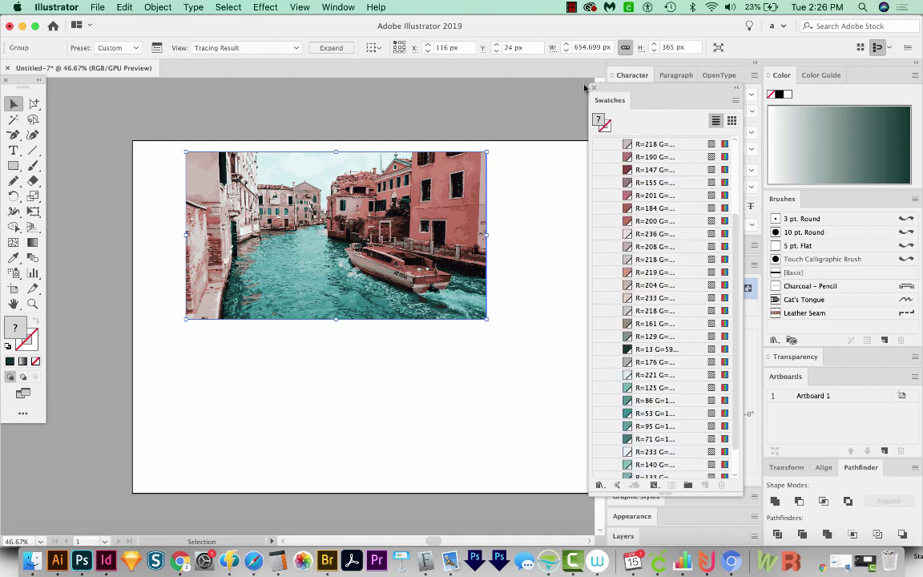
- Delete all unused mosaic swatches, then expand the Venice colour trace into editable vector paths
left_click(734, 103)
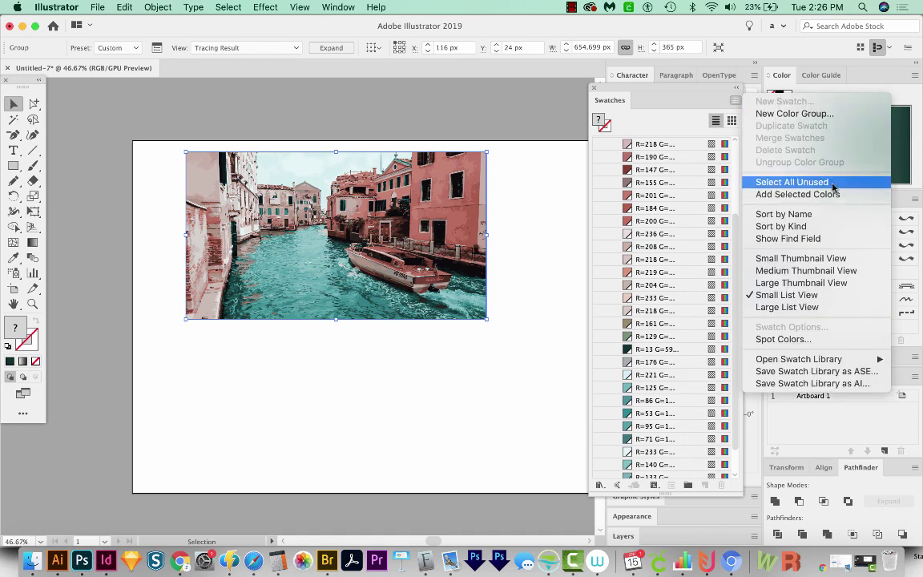
left_click(833, 187)
left_click(721, 485)
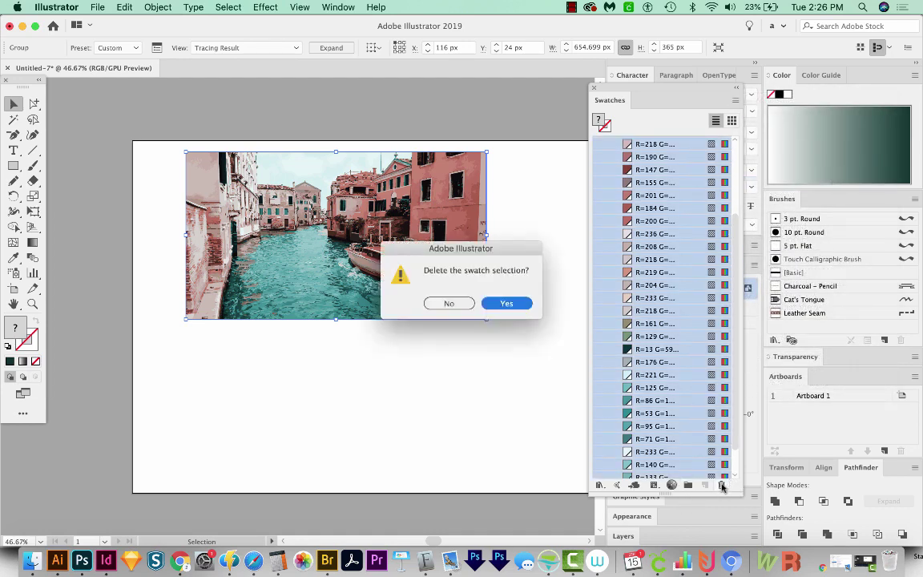
key("Return")
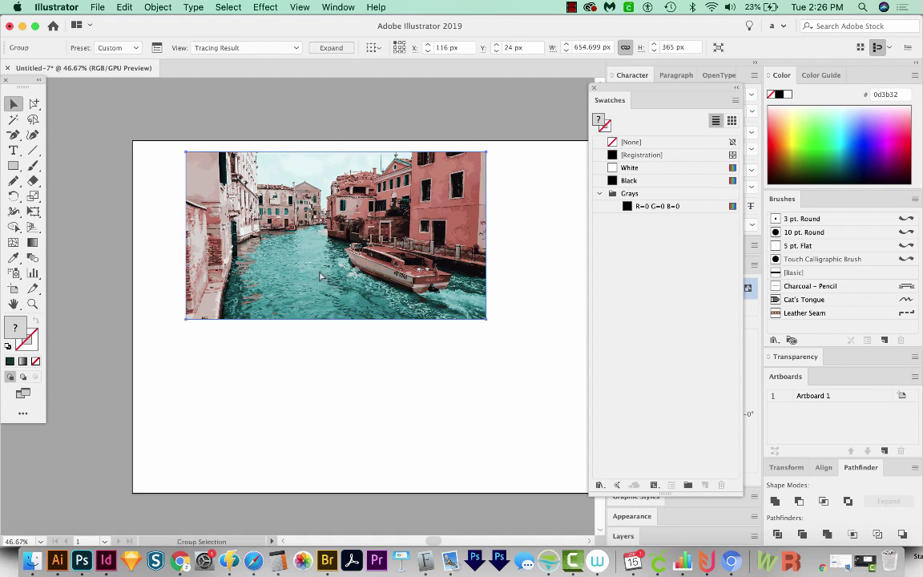
key("super+alt+e")
key("Return")
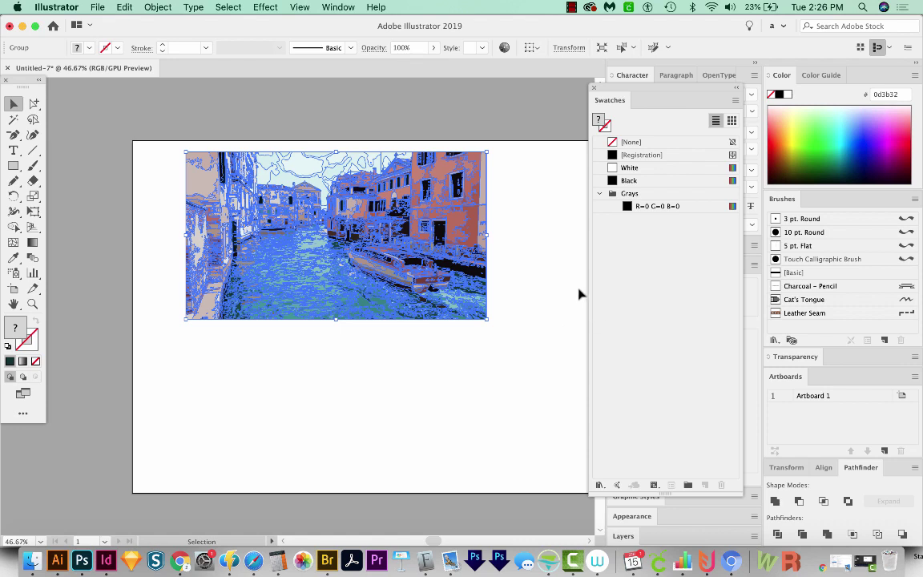
- Create Color Group 1 from the selected trace's colours, converting process colours to global
left_click(687, 486)
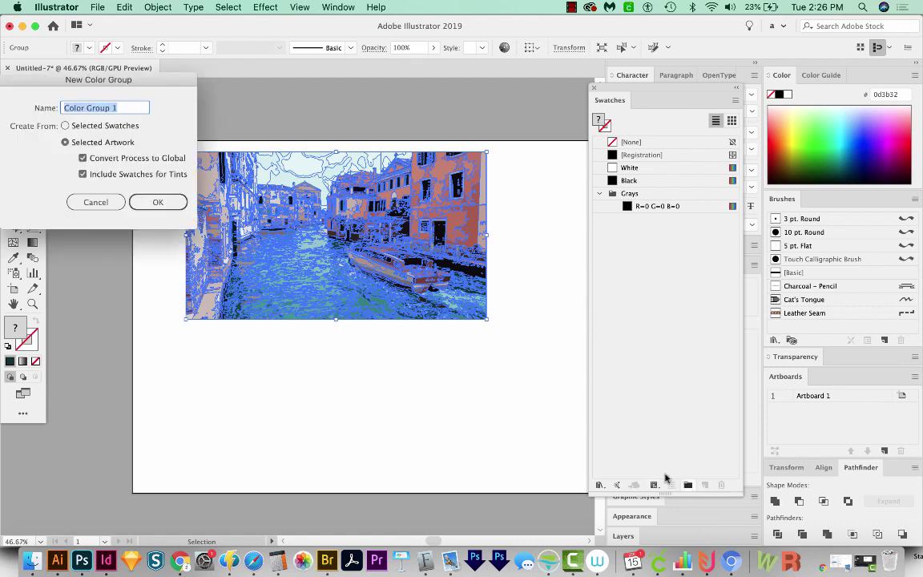
left_click(159, 201)
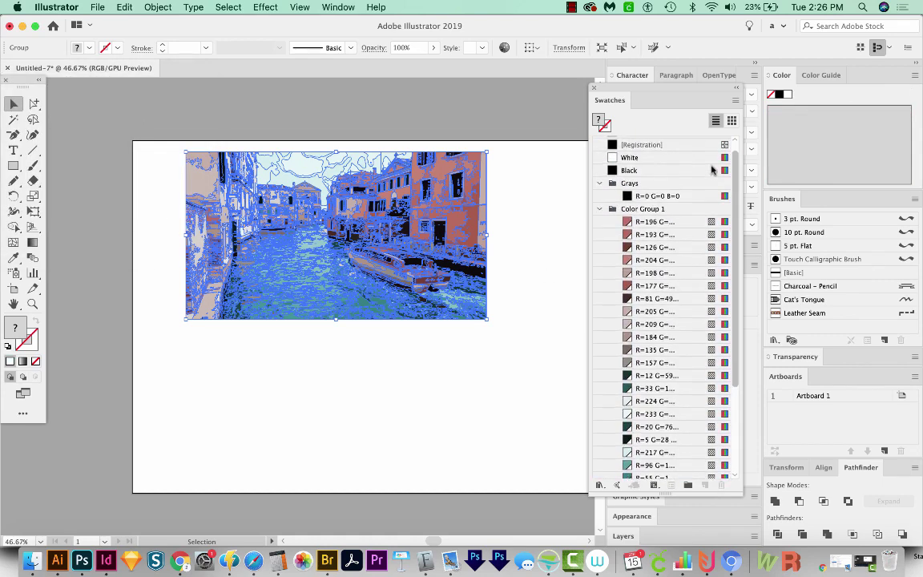
scroll(713, 284, "down", 10)
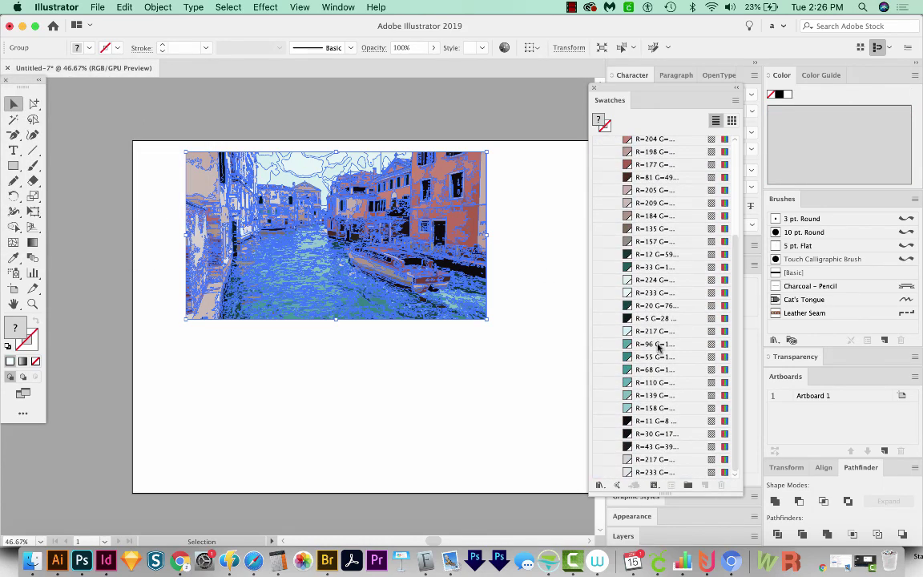
- Move the traced Venice image off the artboard and delete it, leaving the artboard empty
left_click_drag(464, 314, 156, 252)
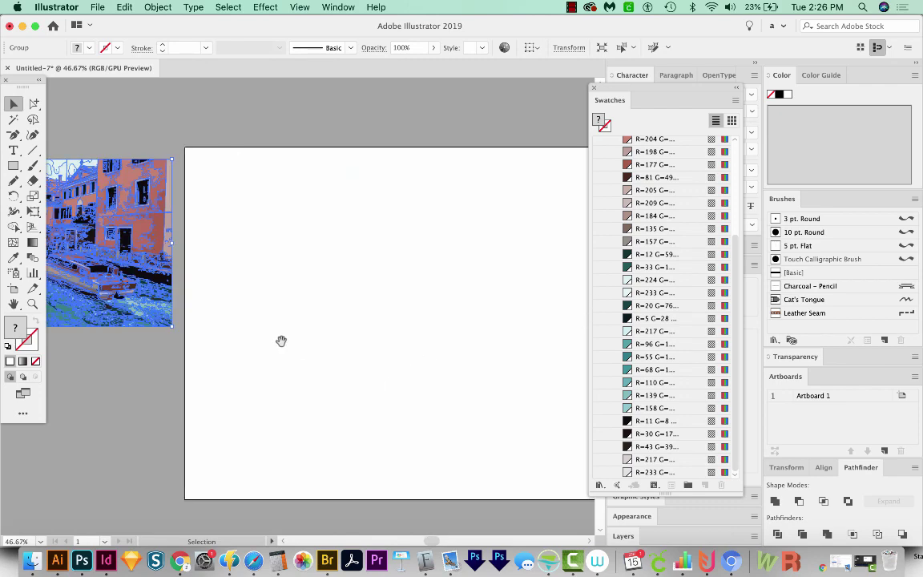
left_click_drag(281, 341, 377, 334)
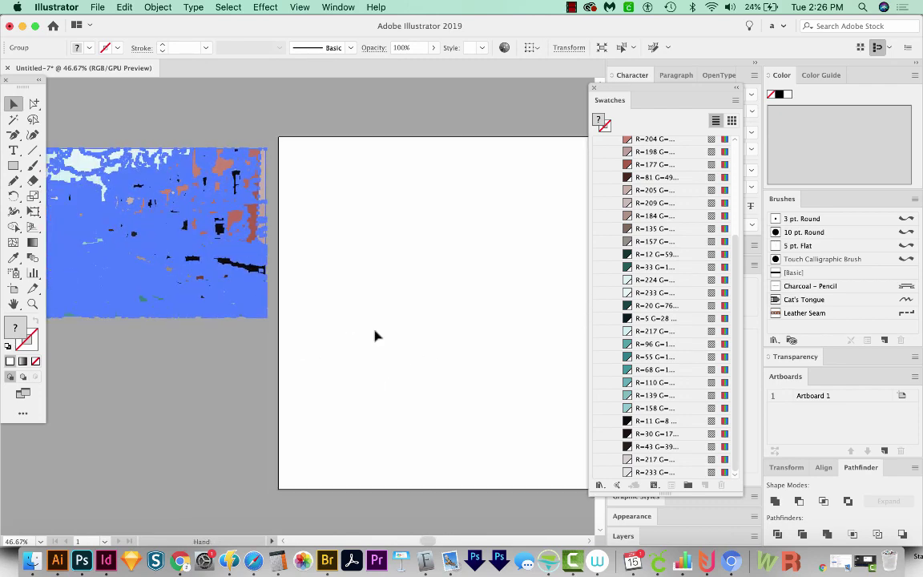
left_click(377, 335)
left_click_drag(322, 352, 354, 350)
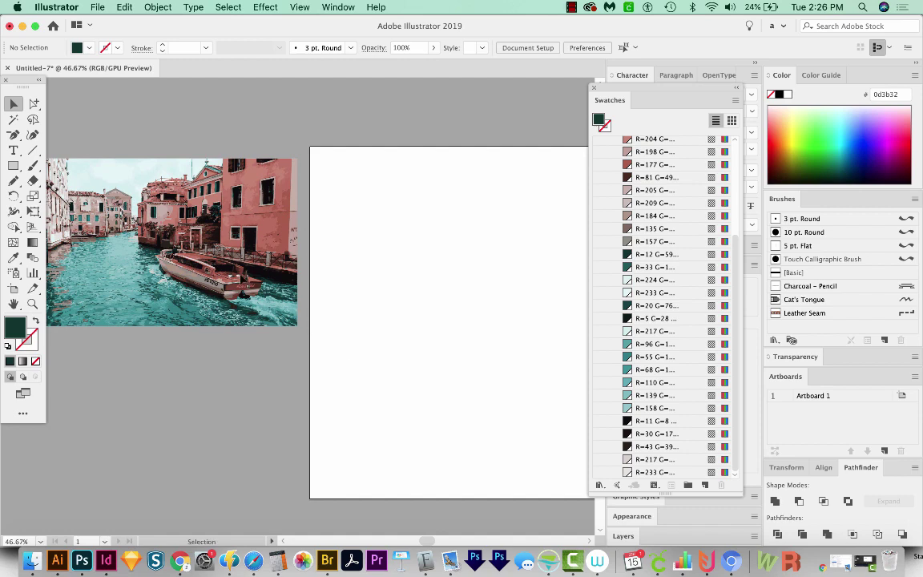
left_click(220, 252)
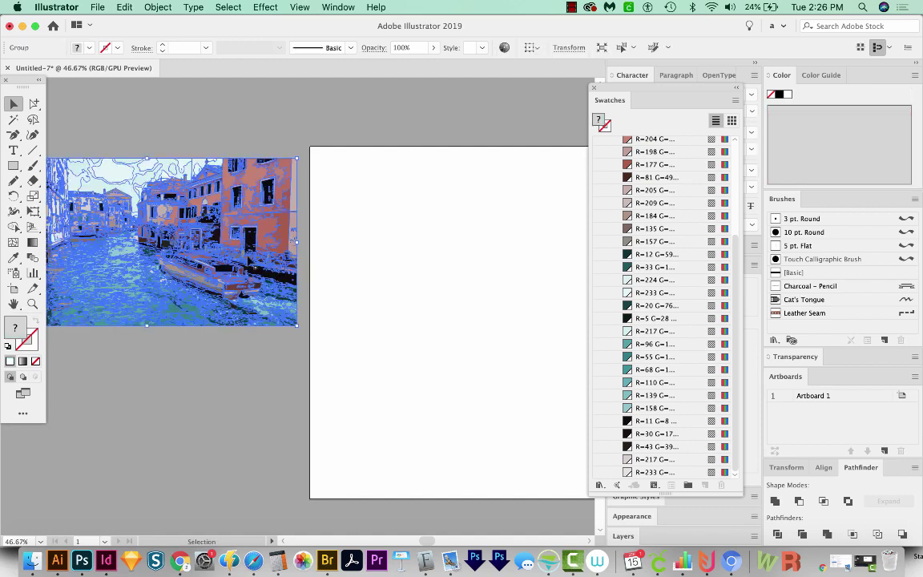
key("Delete")
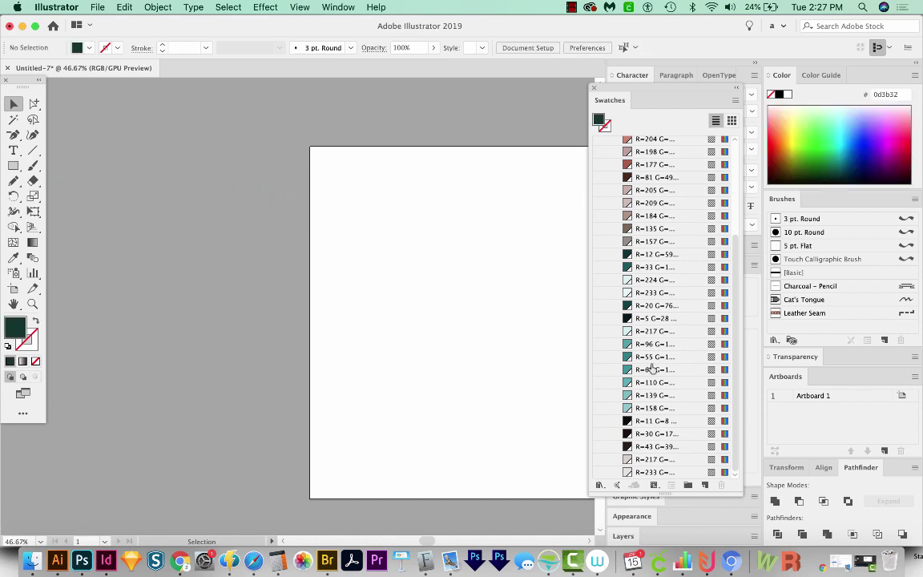
left_click_drag(515, 364, 302, 291)
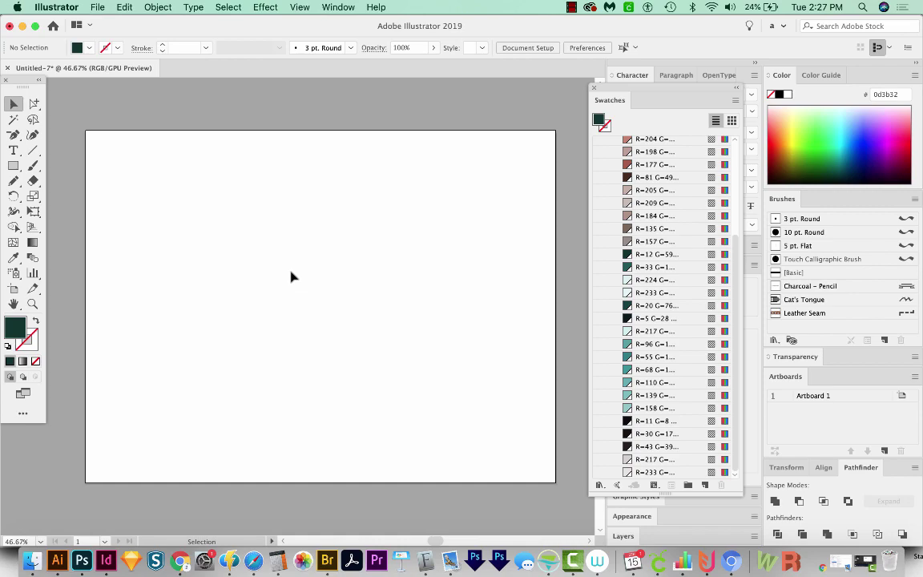